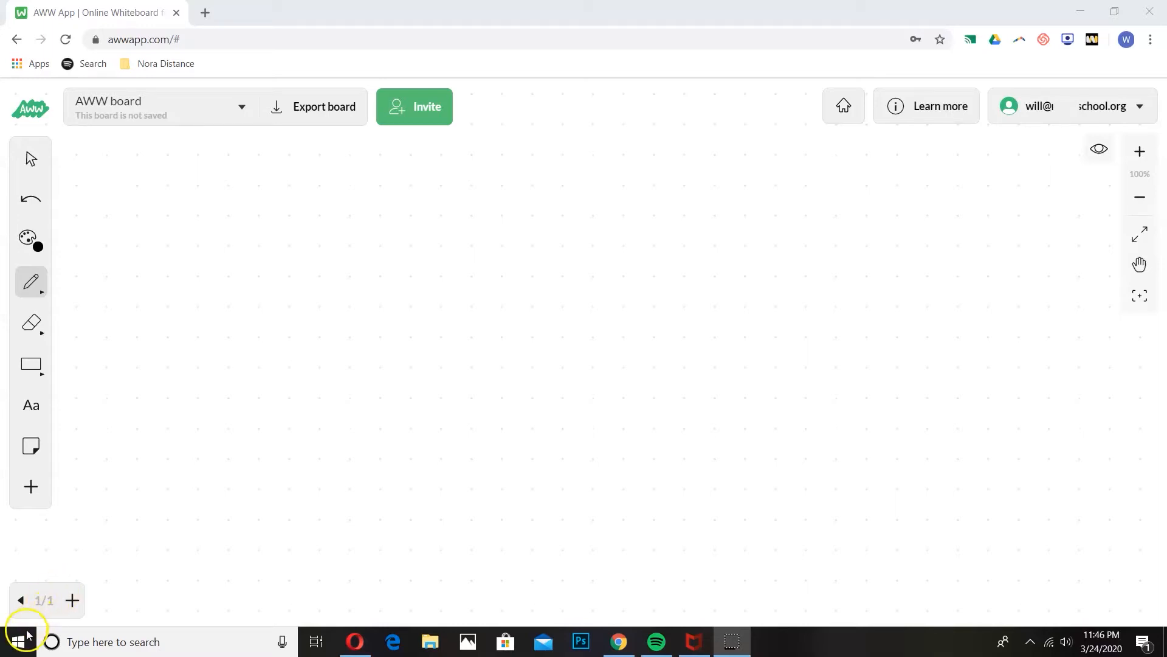
Step: Create a new blank board from the board menu and rename it 'Computer Science'
click(243, 110)
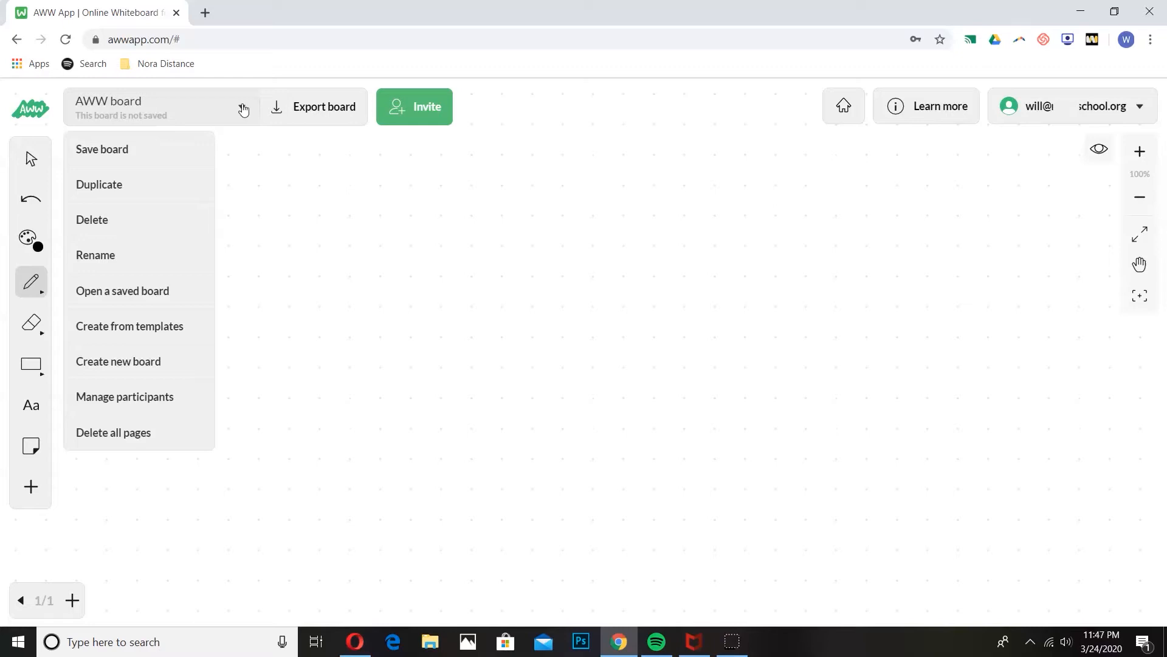
click(141, 368)
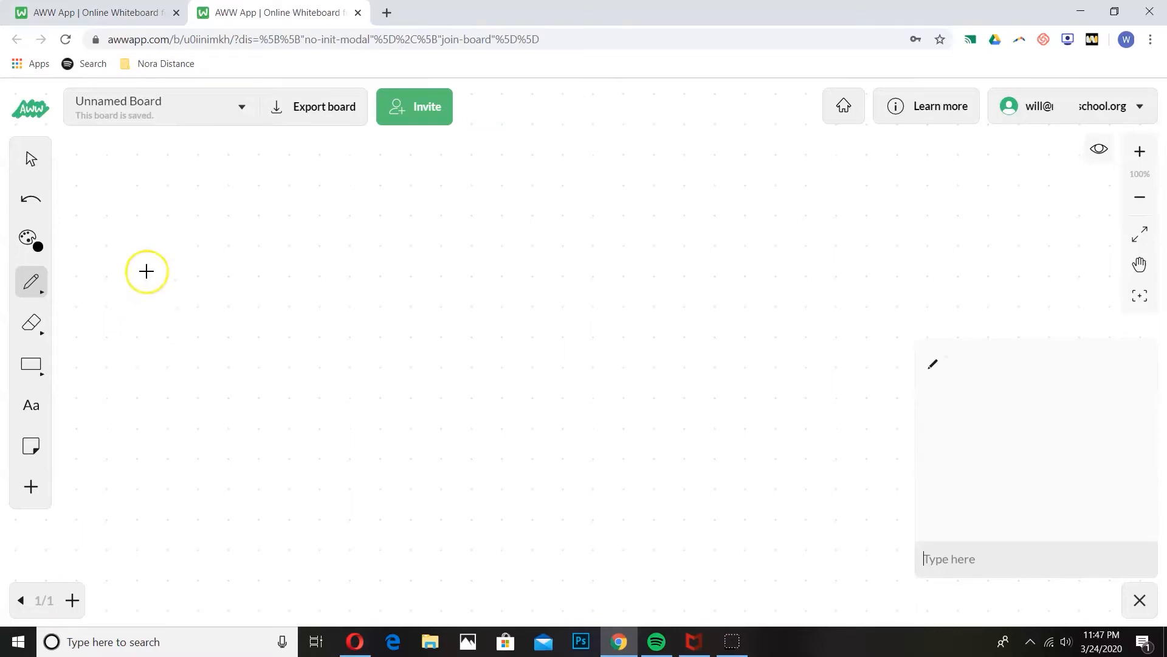
click(159, 100)
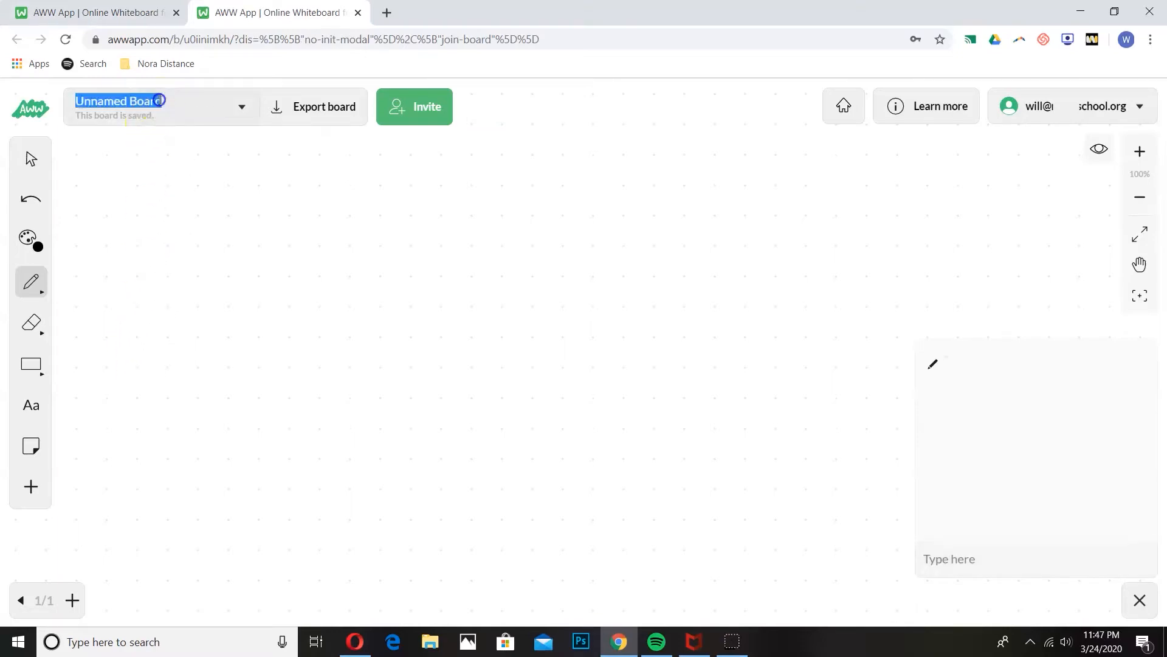
text(Computer Scie)
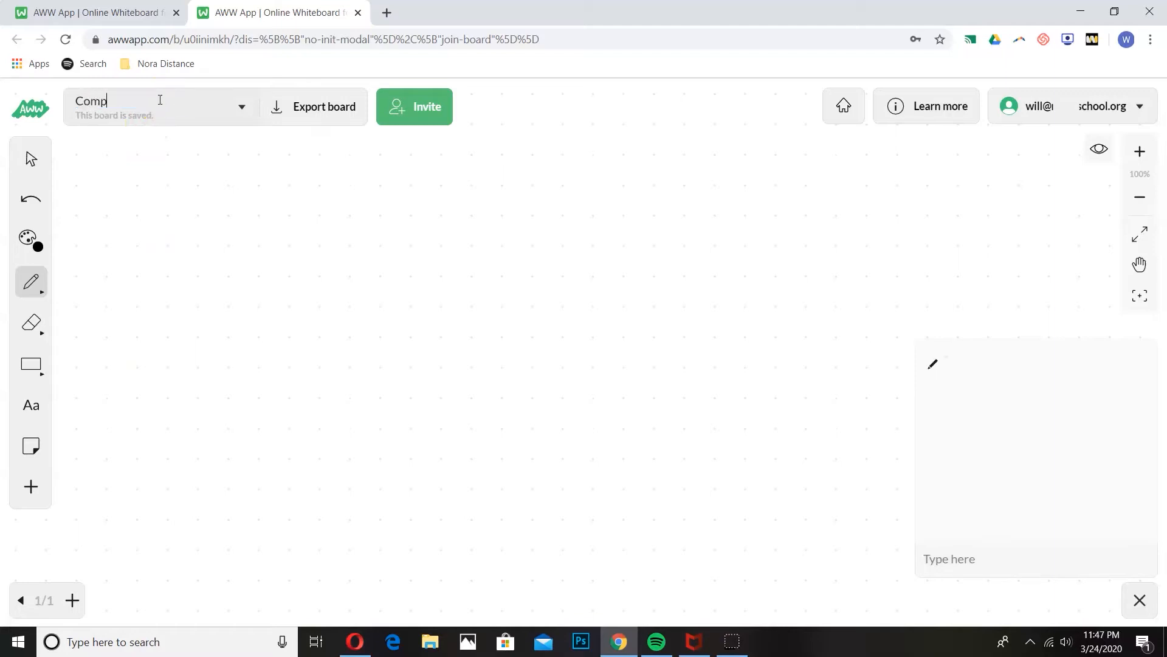
text(nce)
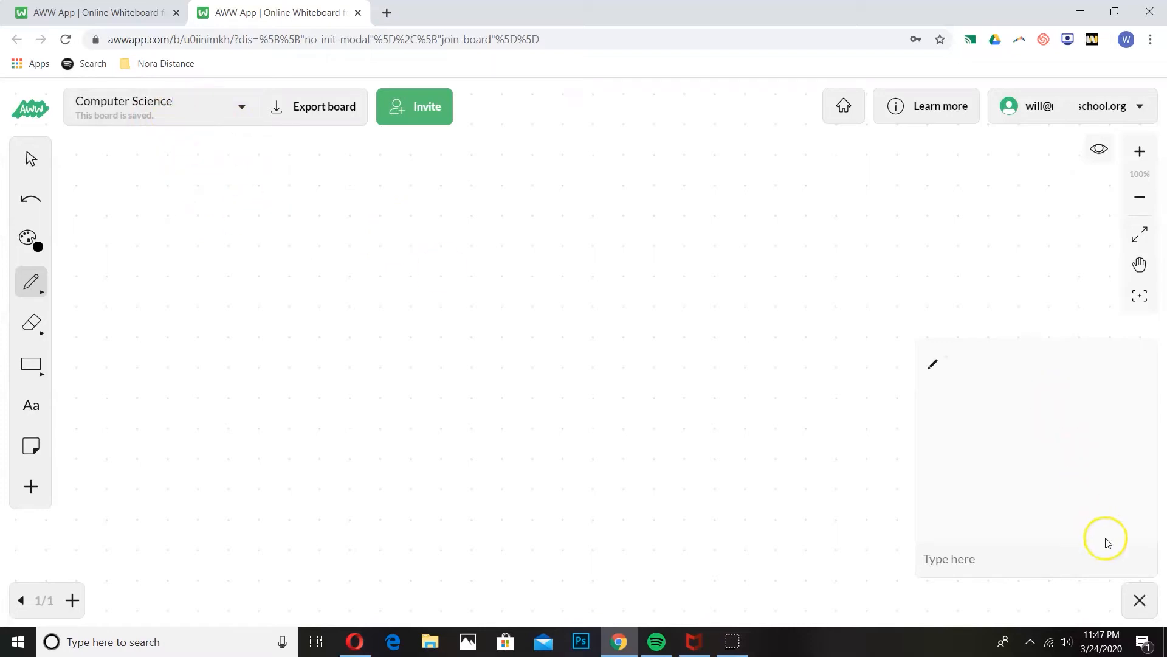
Step: Close the chat, move the rectangle and the Educate handwriting with arrow, then undo both moves
click(1140, 600)
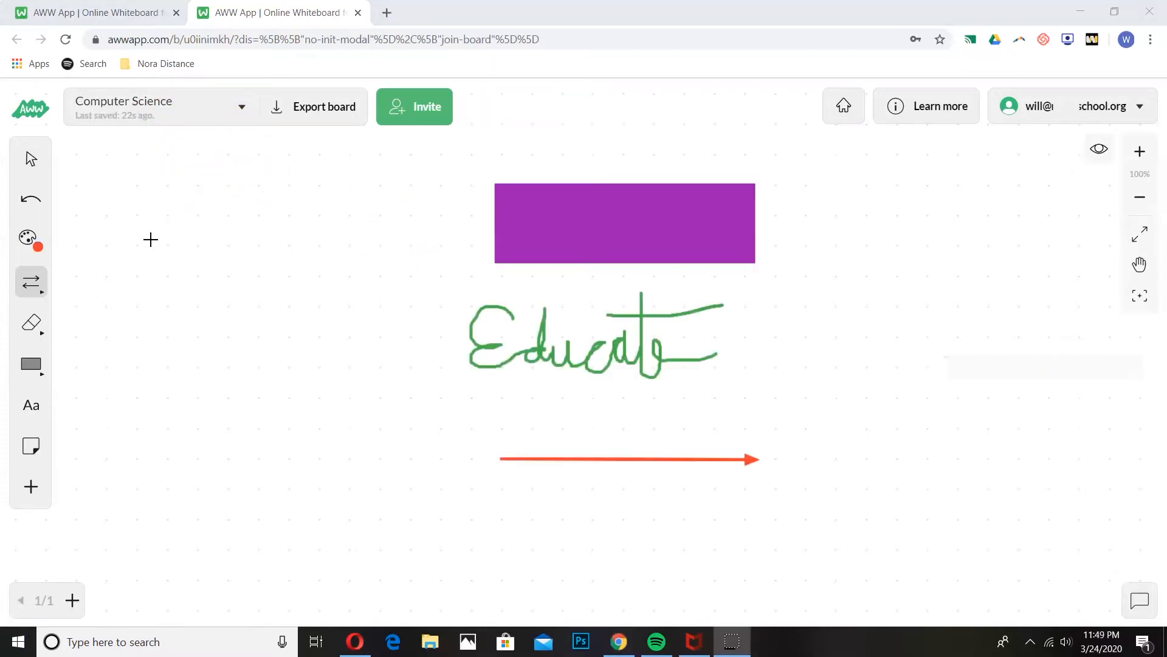
click(31, 160)
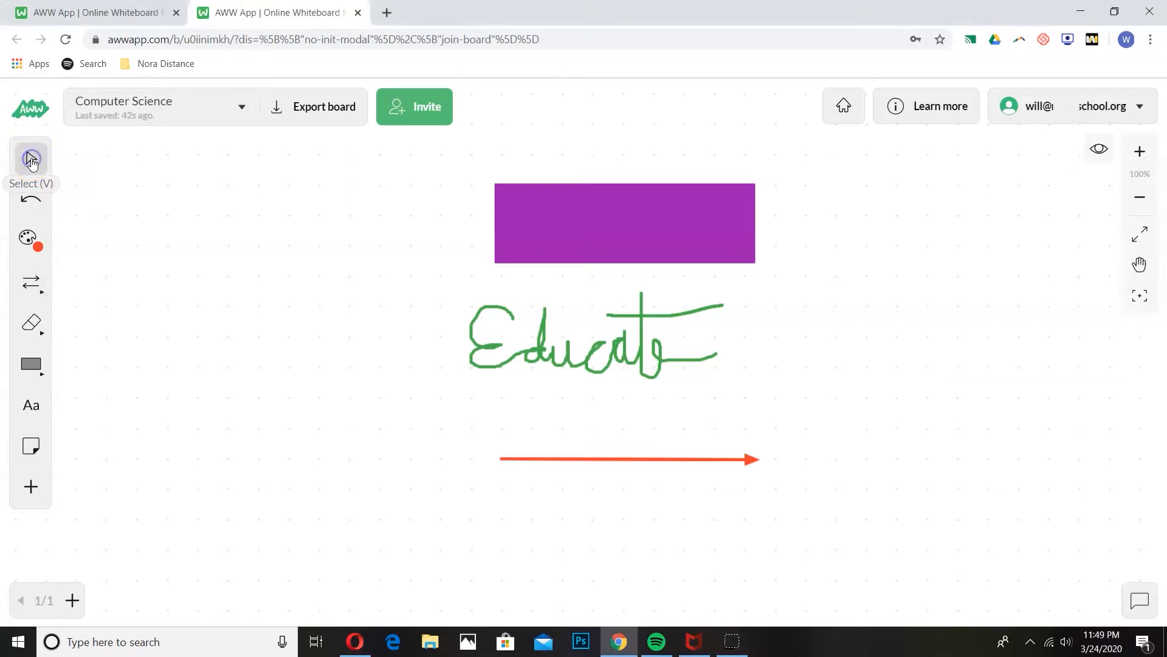
drag(573, 252, 449, 216)
mouse_move(447, 263)
mouse_down()
mouse_move(534, 399)
mouse_move(766, 521)
mouse_move(791, 520)
mouse_up()
drag(640, 364, 957, 233)
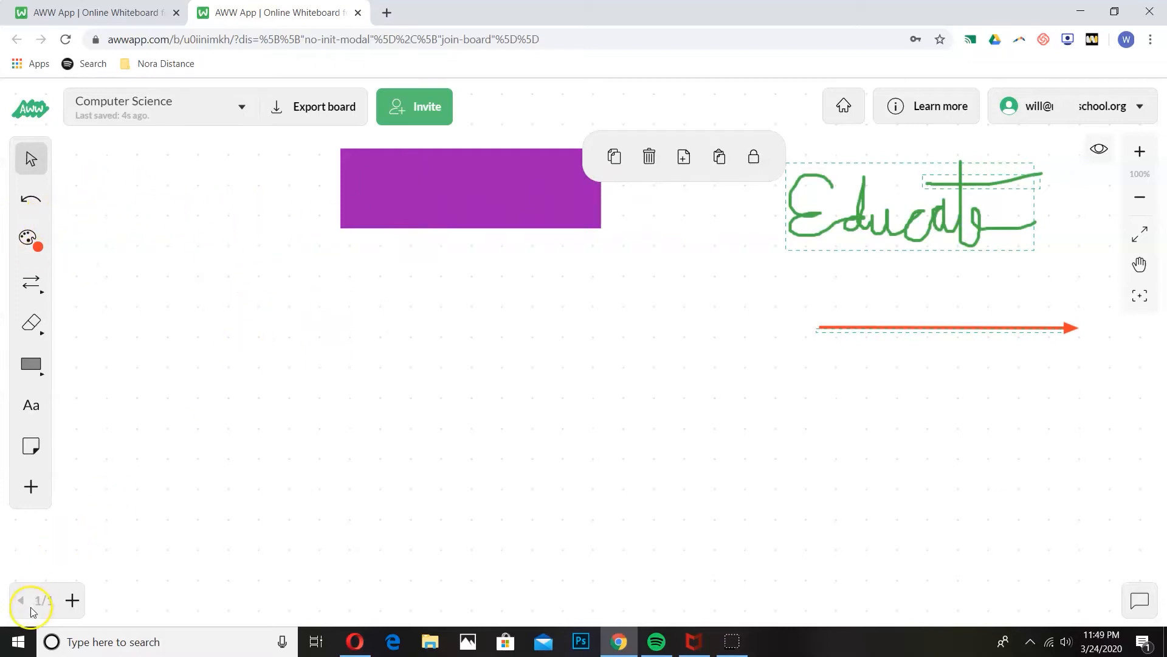
click(30, 202)
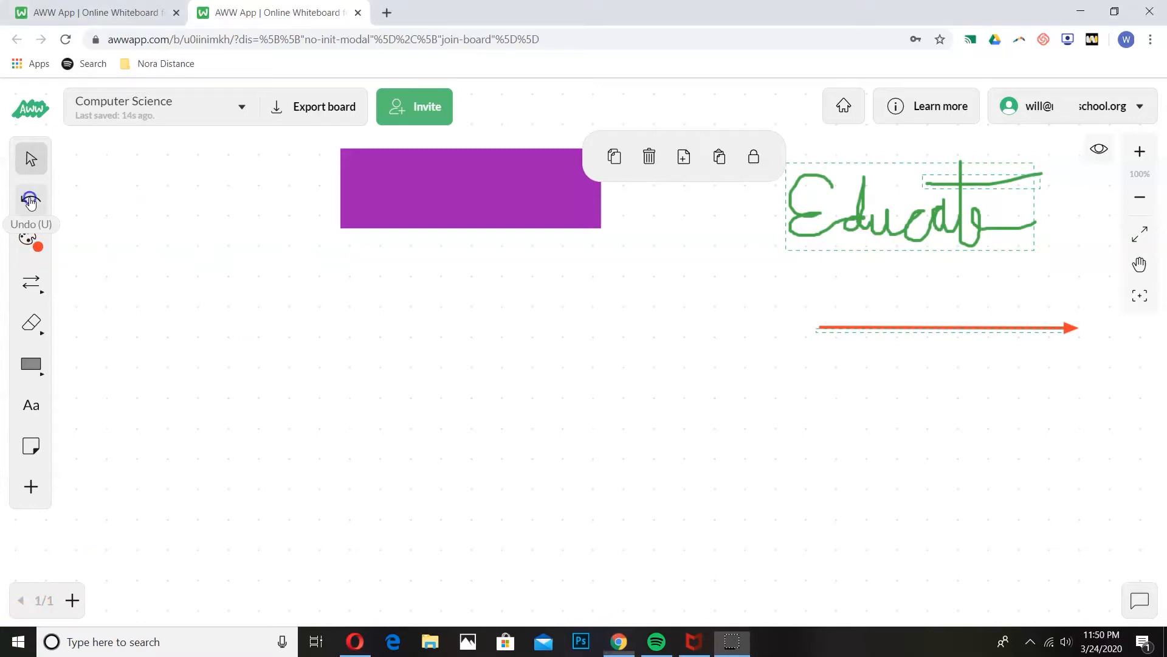
click(30, 202)
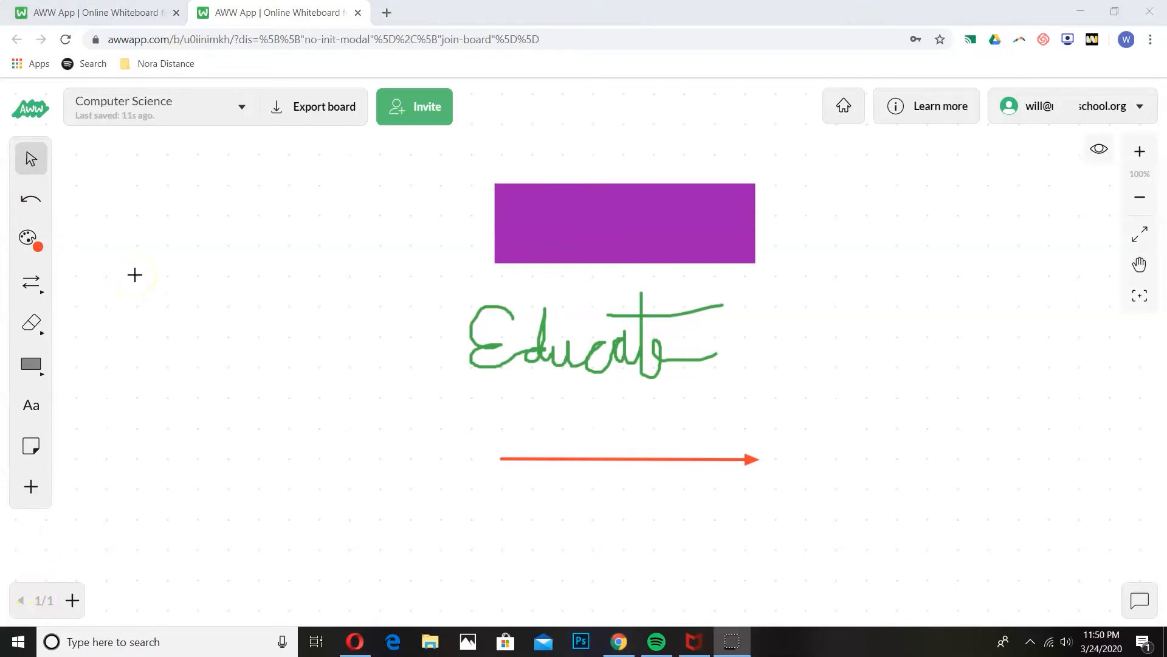
Step: Switch the pen to Marker style and draw a light pink wavy stroke beside the rectangle
click(30, 238)
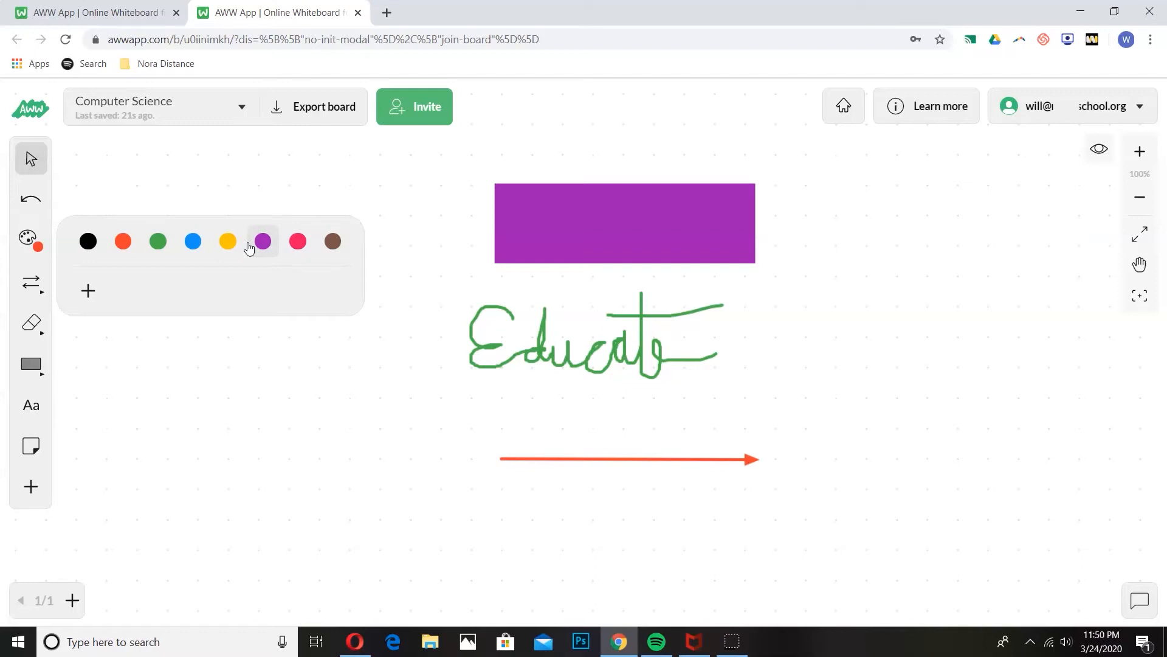
click(40, 292)
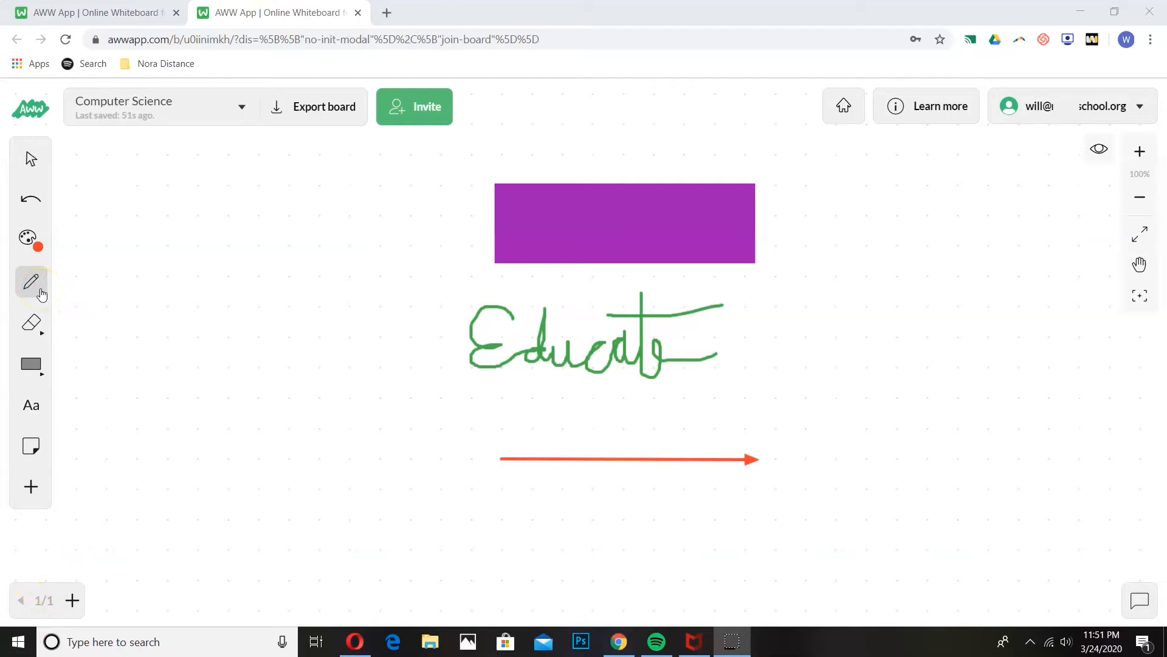
click(40, 294)
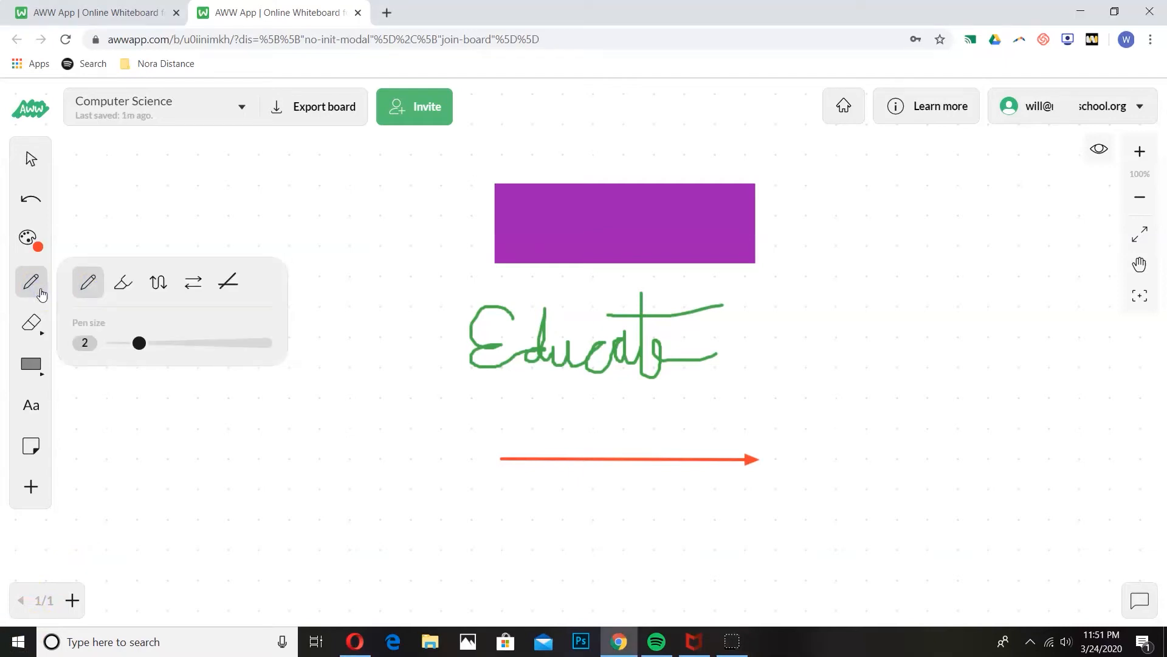
click(91, 284)
click(93, 288)
click(124, 291)
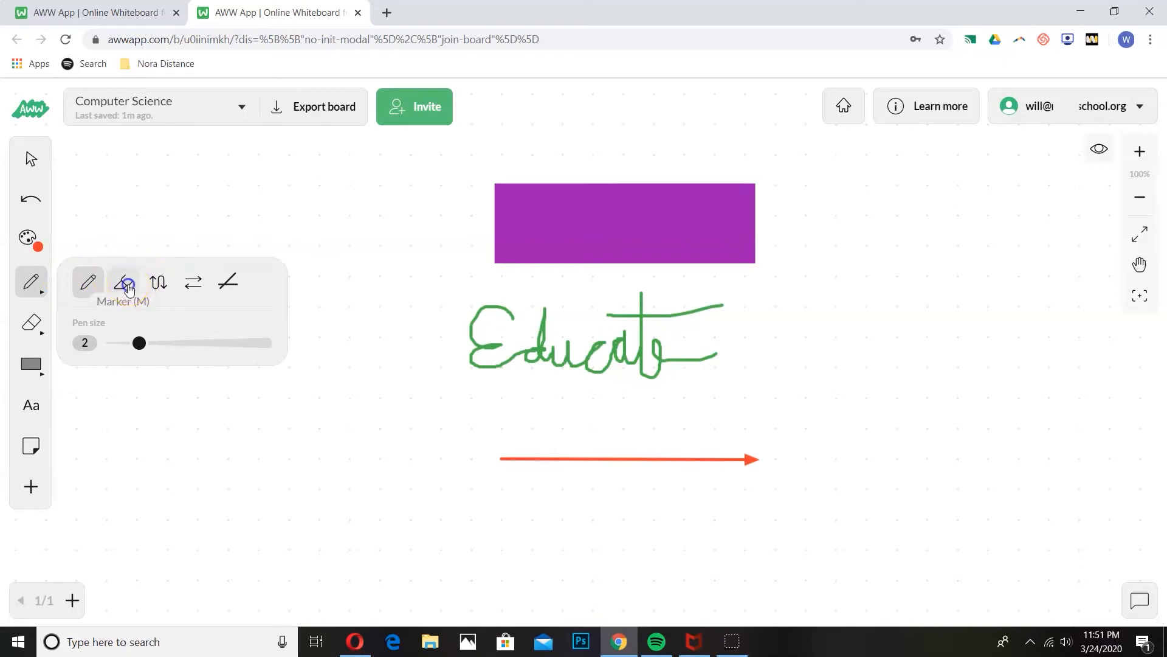
click(124, 282)
mouse_move(150, 249)
mouse_down()
mouse_move(202, 237)
mouse_move(281, 275)
mouse_move(388, 279)
mouse_move(434, 227)
mouse_up()
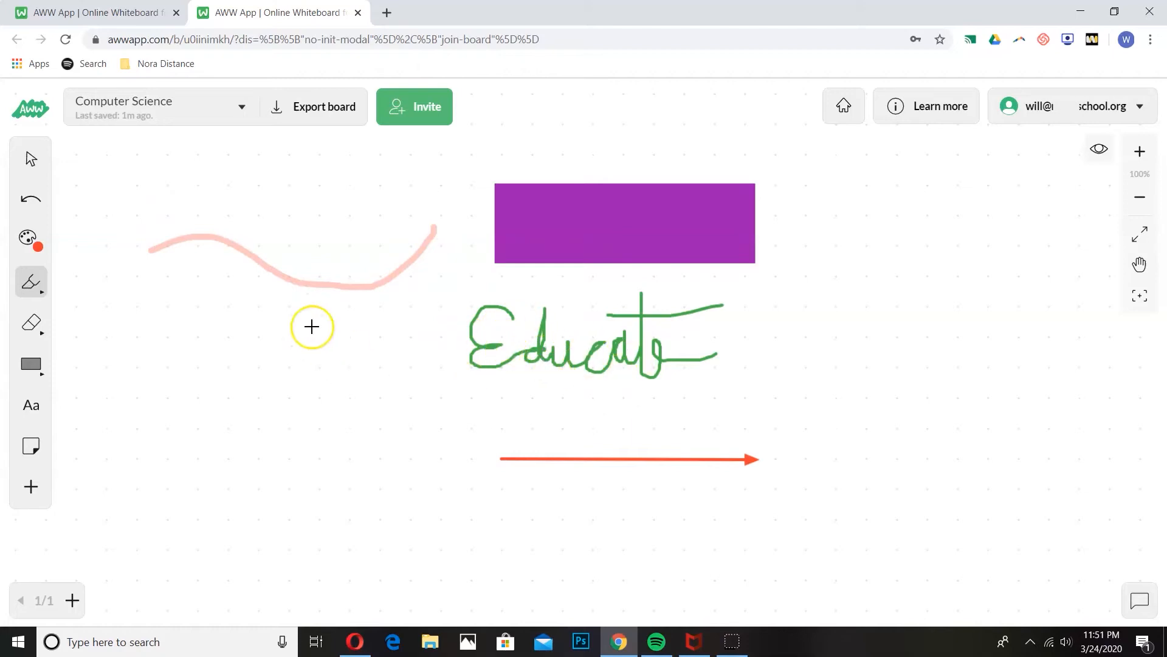
Step: Draw a curved arrow below the pink curve and a slanted straight arrow at lower left
click(31, 282)
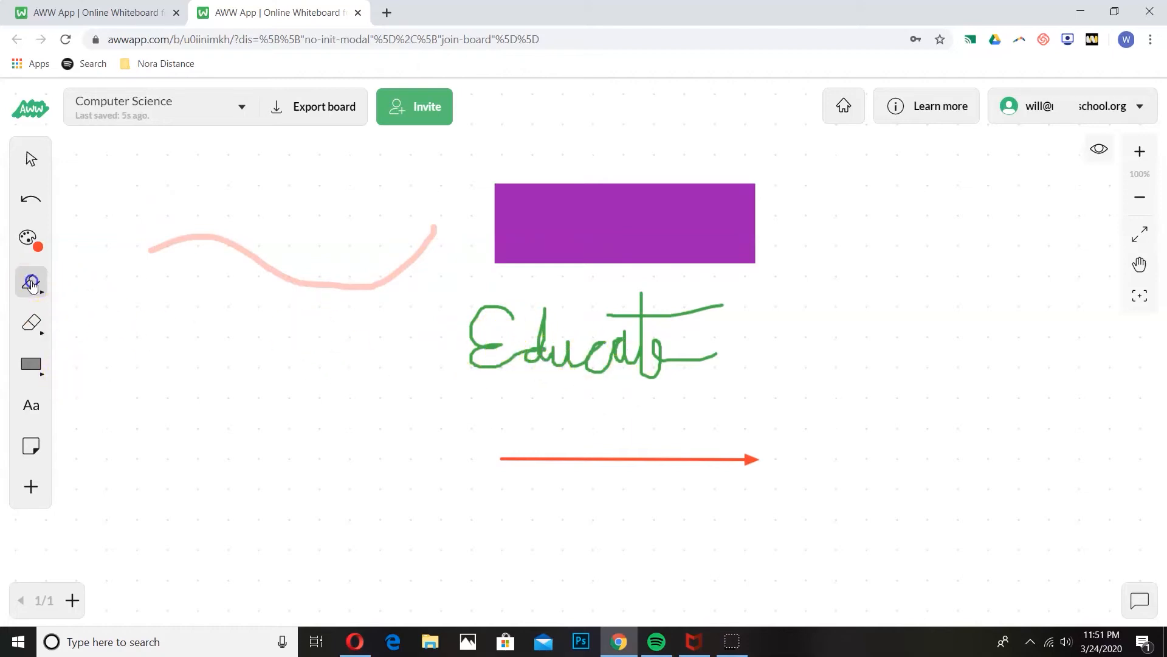
click(161, 282)
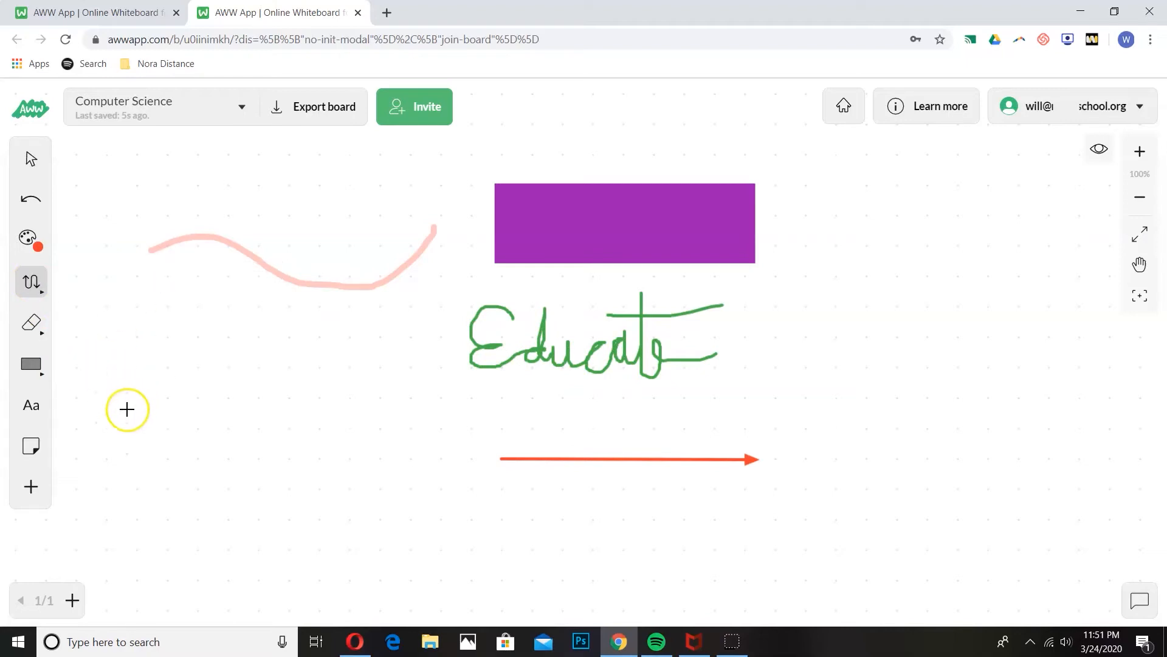
mouse_move(119, 420)
mouse_down()
mouse_move(255, 381)
mouse_move(417, 402)
mouse_up()
click(31, 281)
click(191, 277)
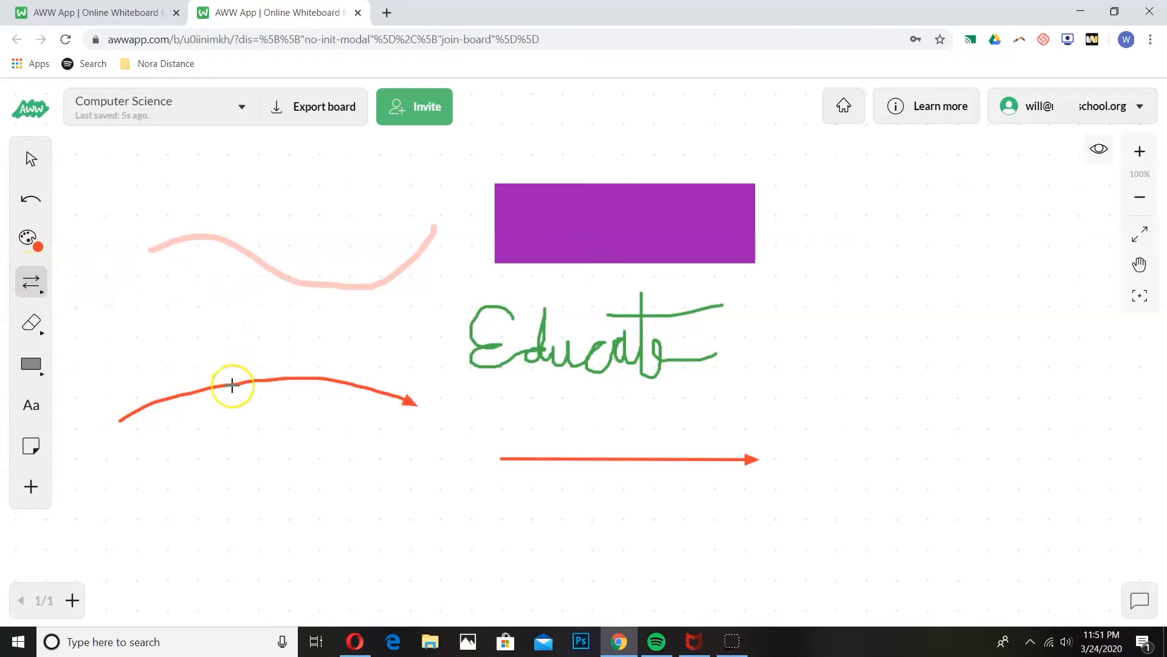
drag(137, 486, 372, 538)
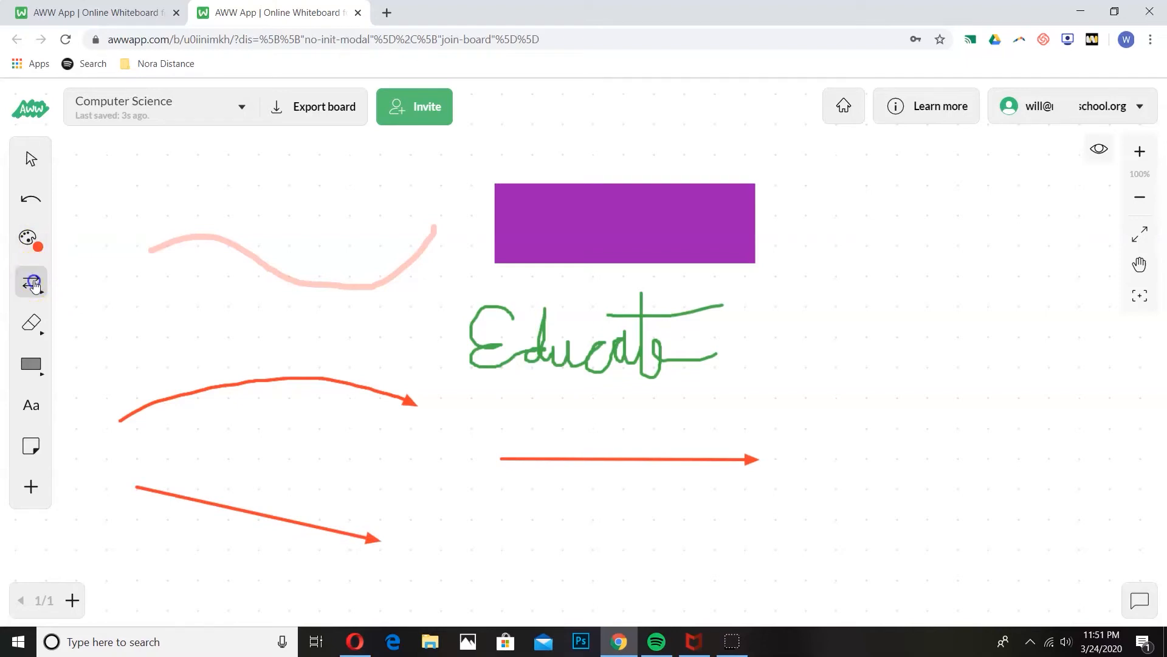
Step: Draw a green horizontal line near the bottom and raise the pen size to 3
click(34, 286)
click(238, 294)
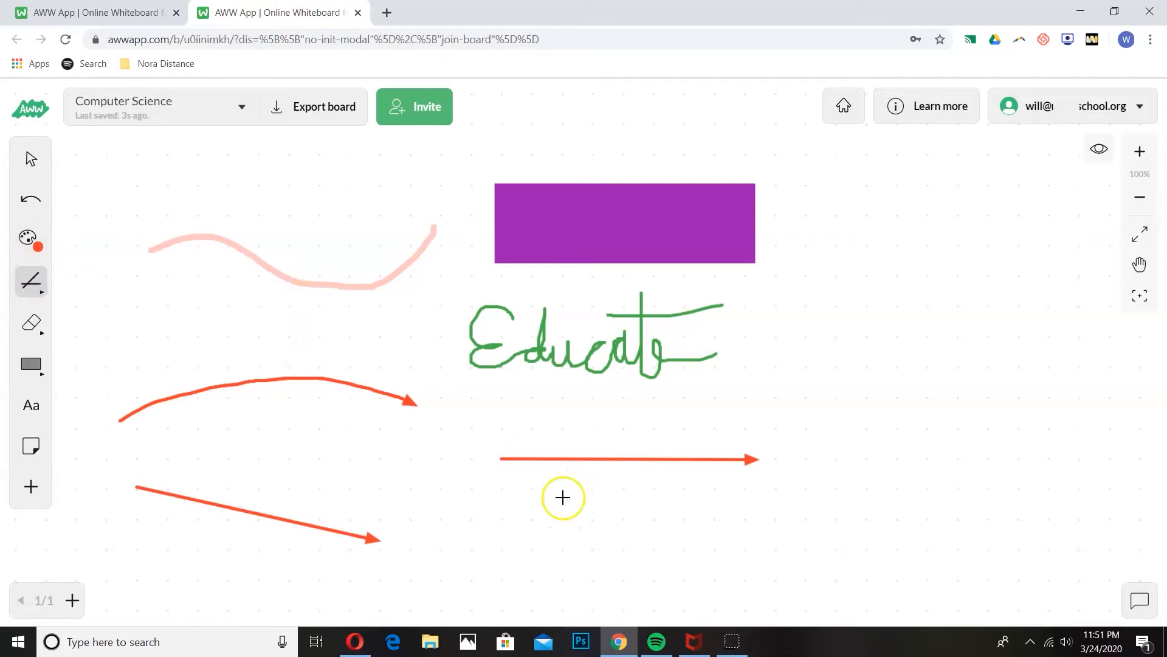
click(42, 242)
click(152, 242)
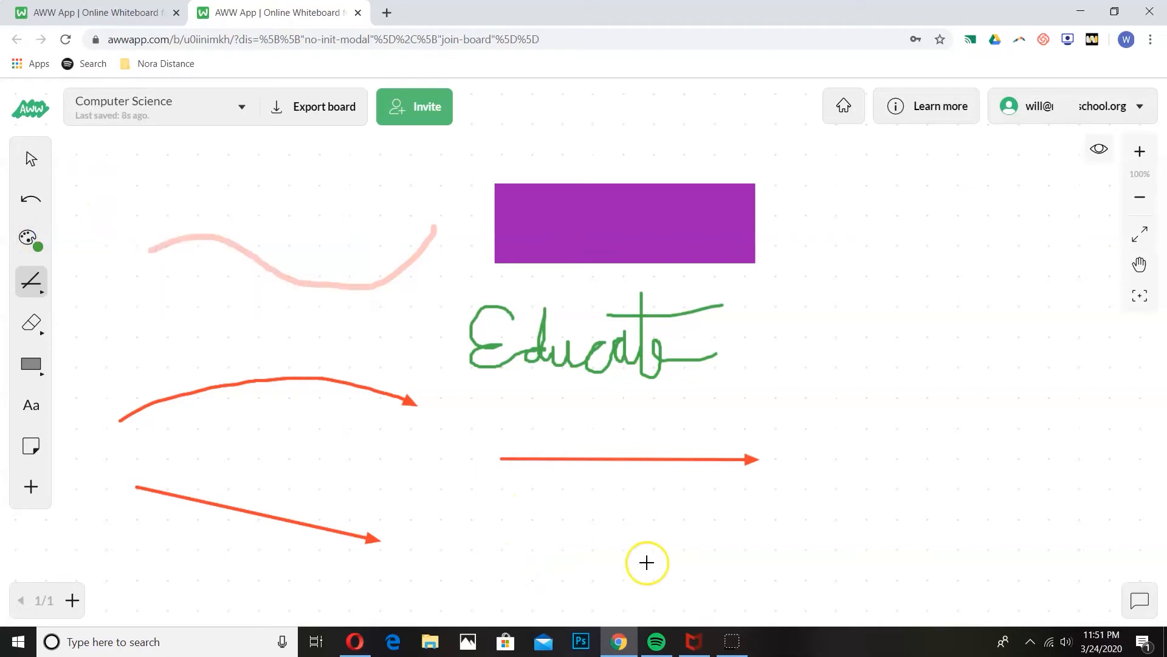
drag(532, 551, 807, 549)
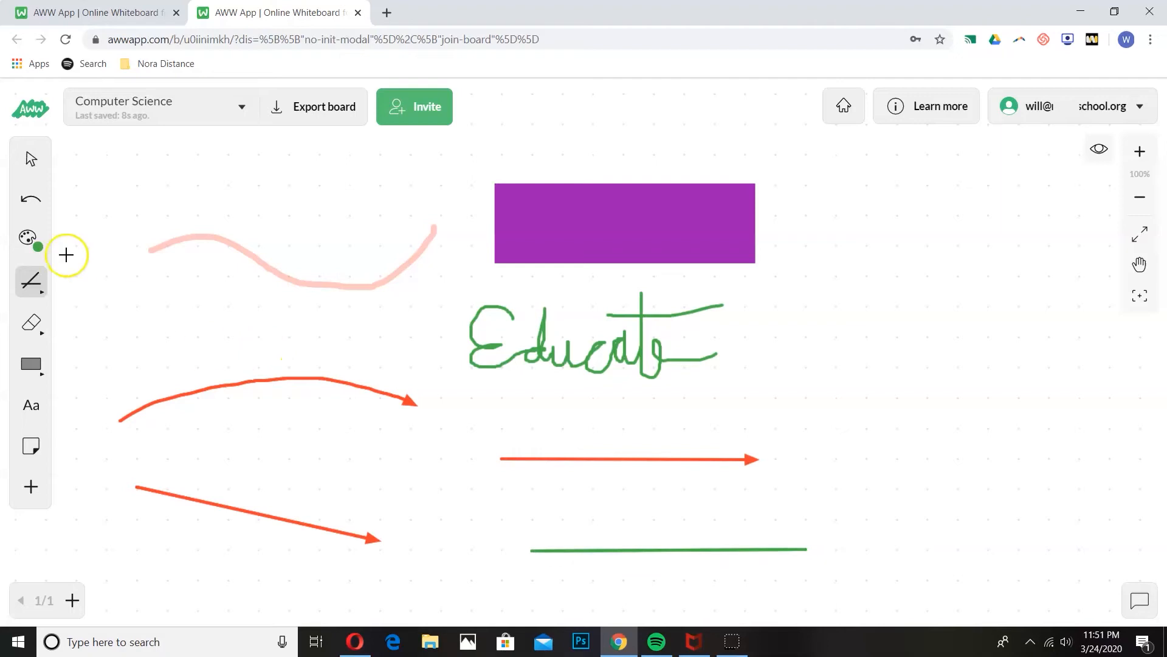
click(31, 281)
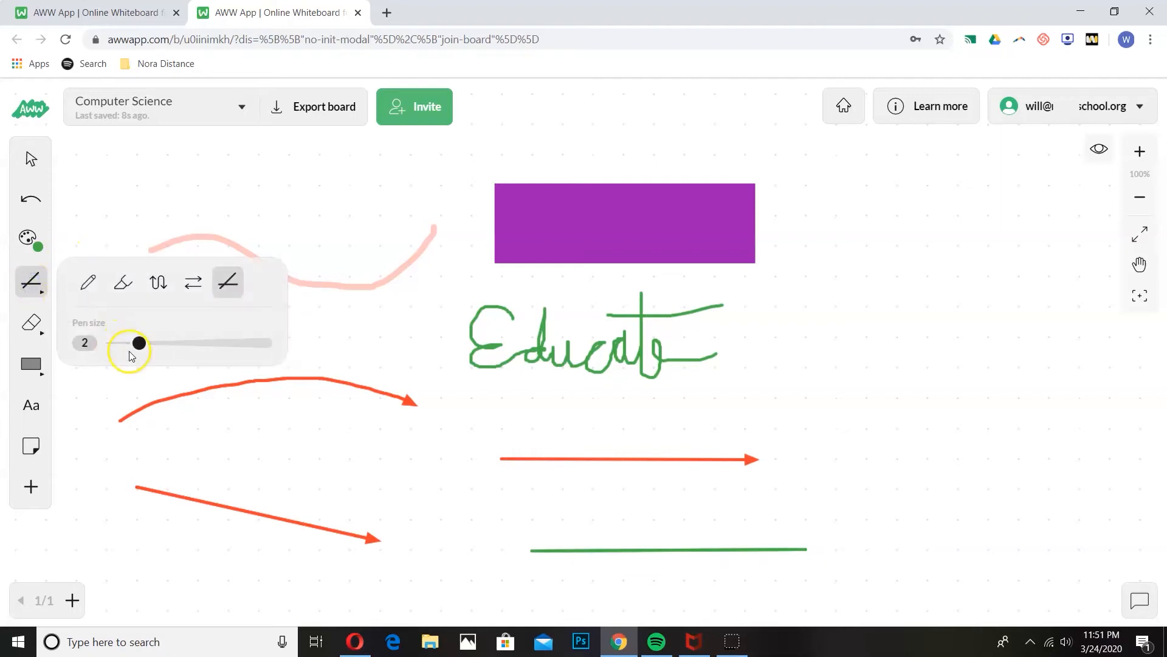
drag(141, 344, 173, 347)
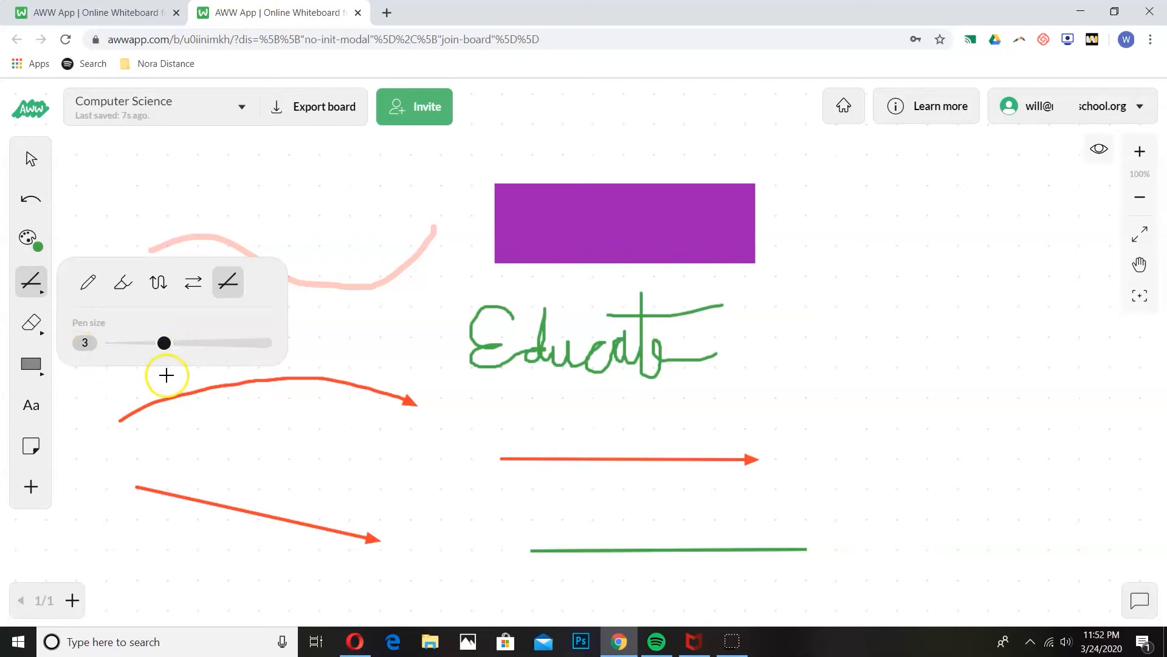
click(40, 327)
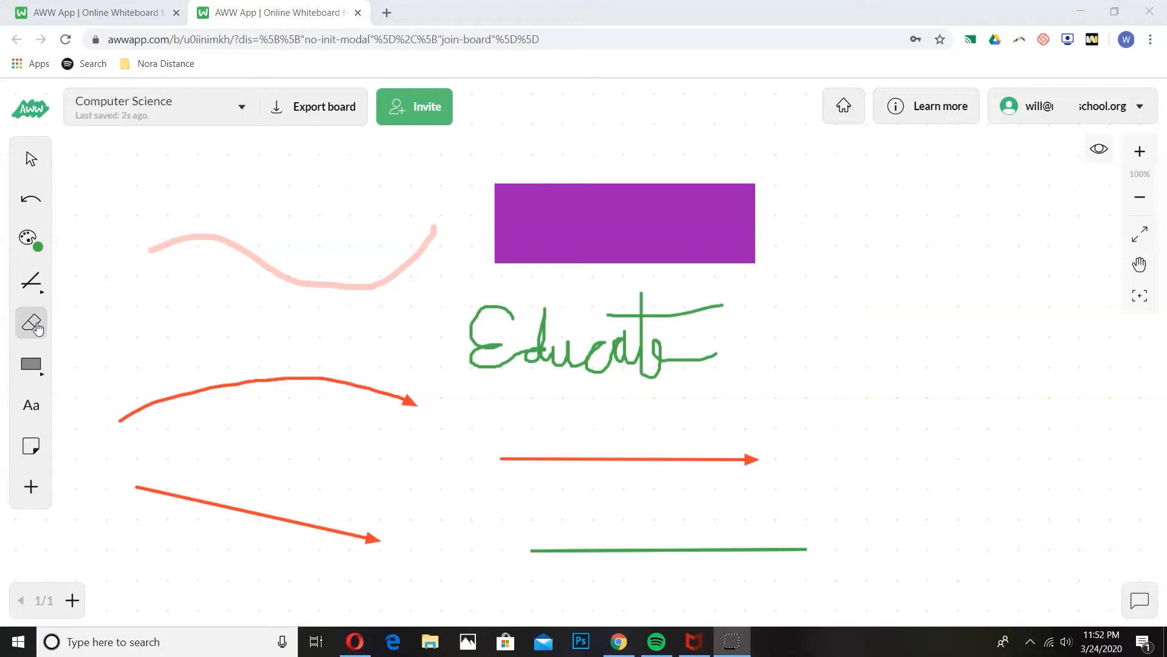
Step: Erase two small gaps in the curved arrow with a size-2 partial eraser
click(37, 328)
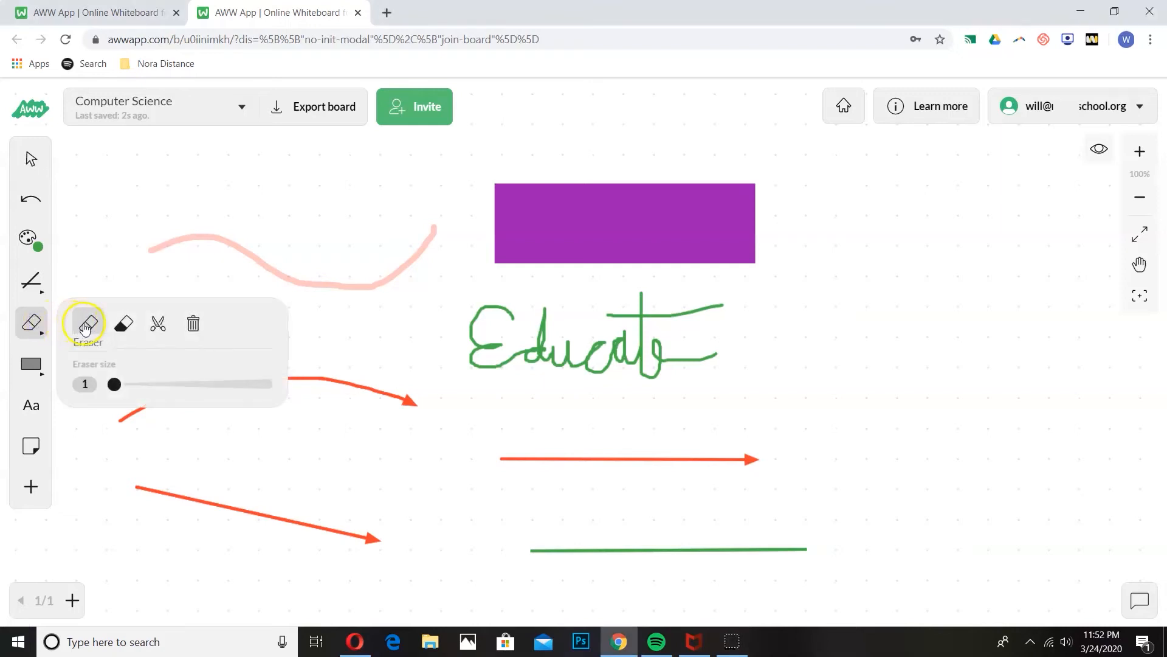
click(87, 329)
click(26, 322)
click(102, 386)
click(140, 384)
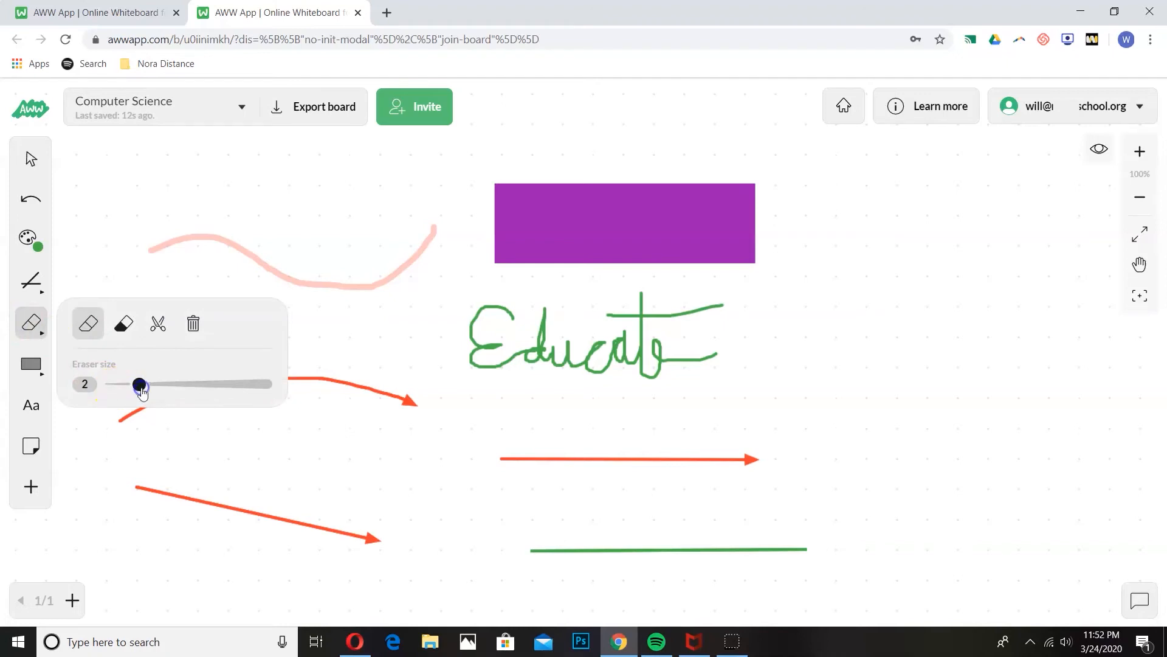
drag(322, 399, 363, 343)
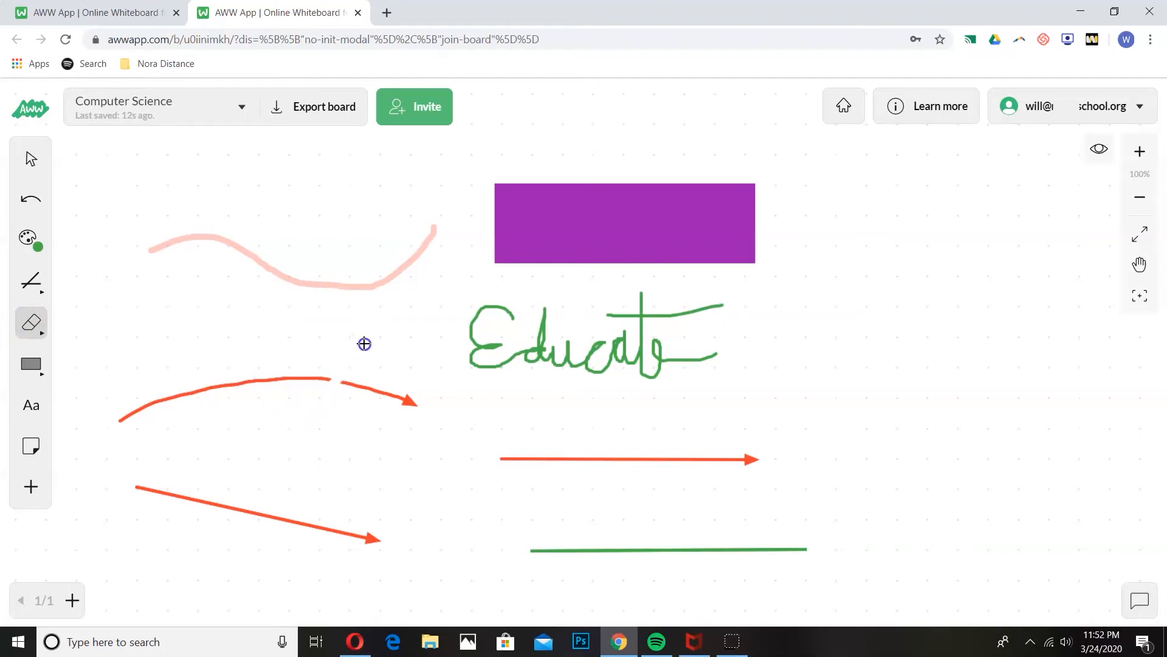
drag(232, 329, 234, 438)
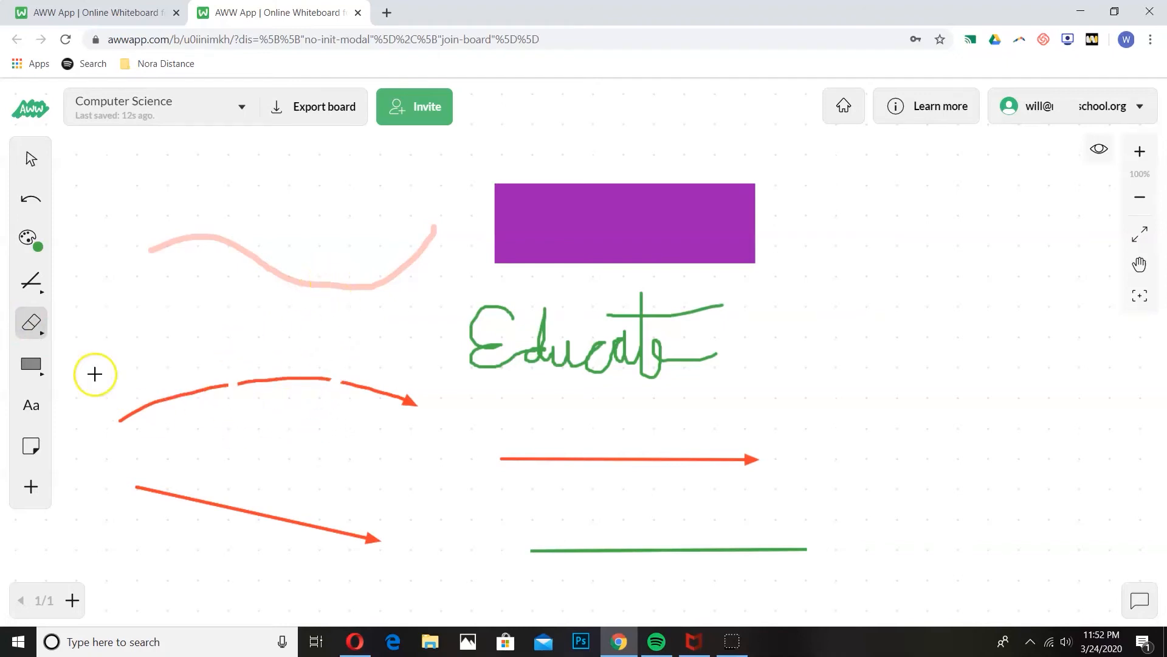
Step: Remove the straight arrow below Educate with the Element Eraser
click(33, 325)
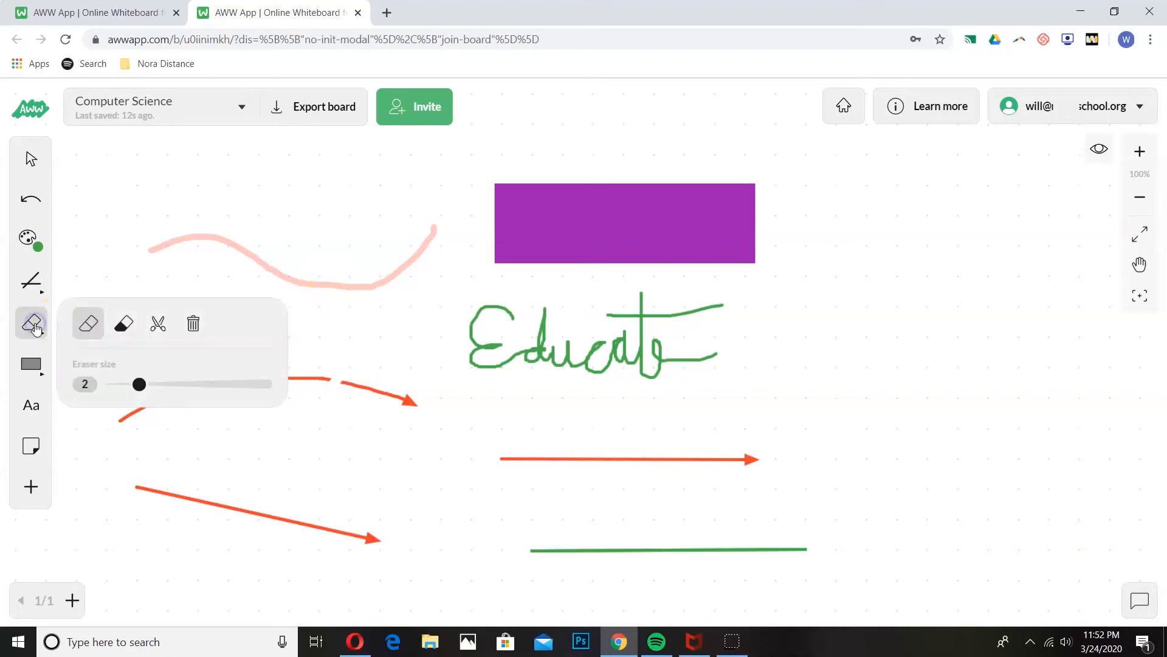
click(124, 329)
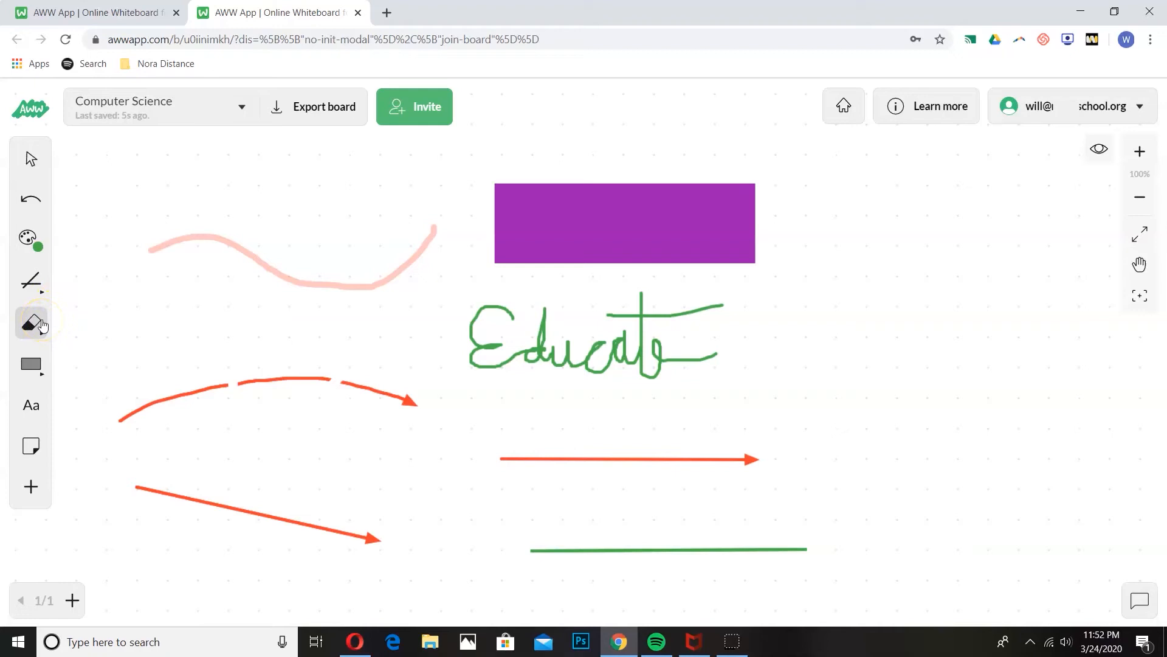
click(558, 456)
click(565, 458)
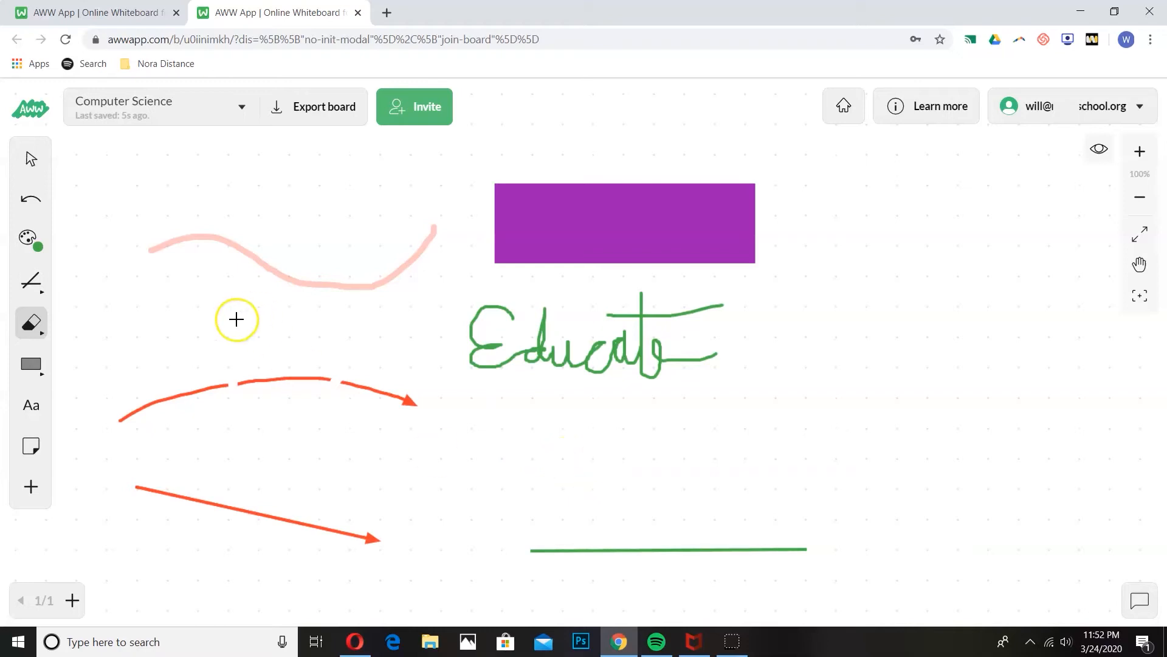
Step: Cut the top-right and top-left corners off the purple rectangle with Scissors
click(34, 329)
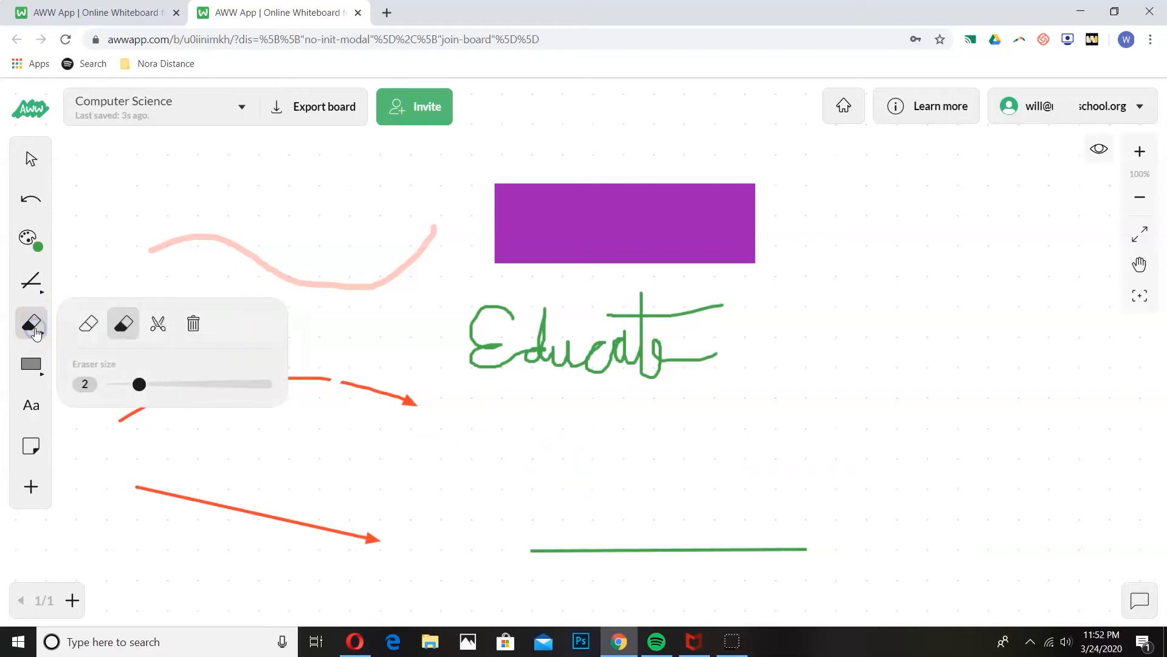
click(159, 325)
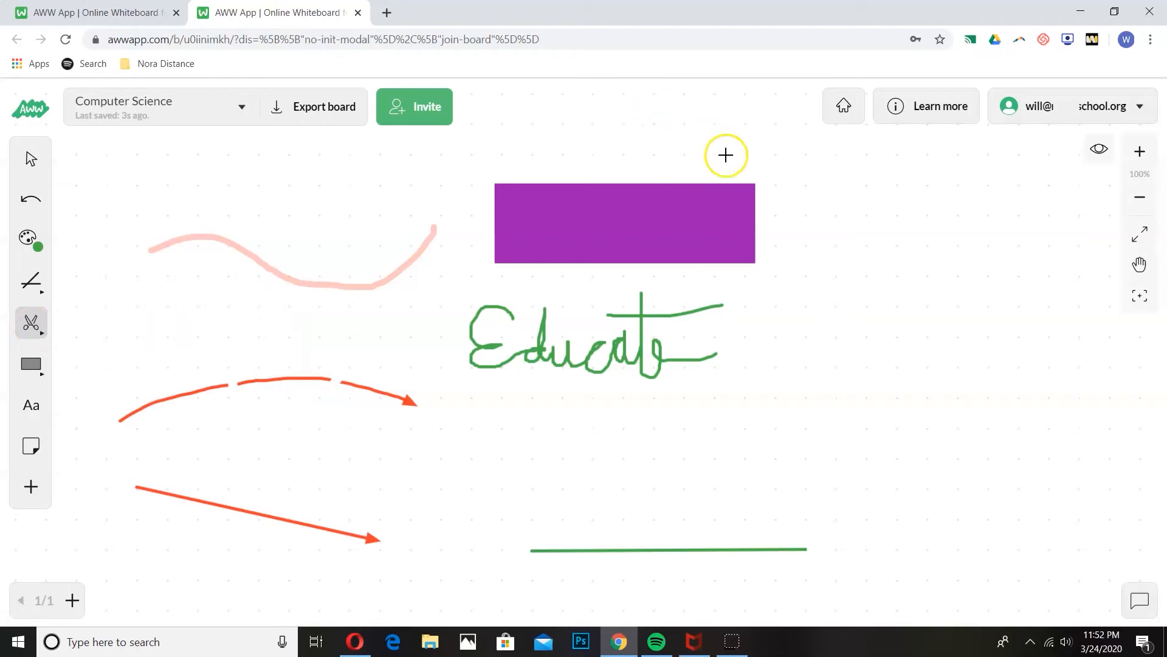
mouse_move(705, 170)
mouse_down()
mouse_move(794, 242)
mouse_move(819, 149)
mouse_up()
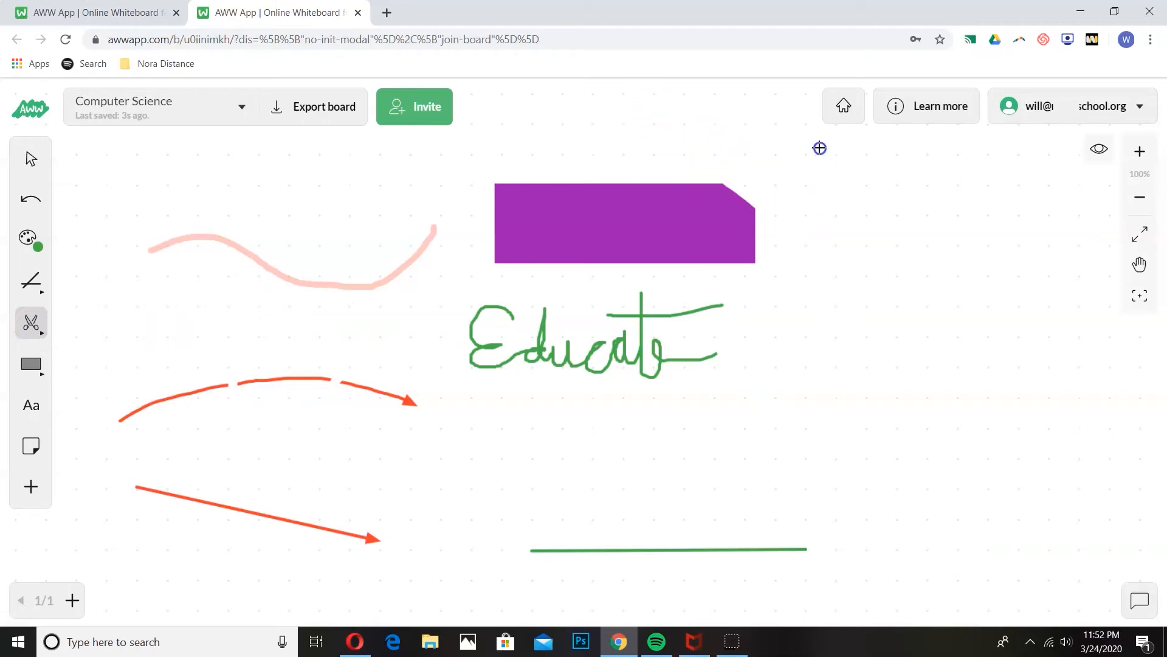
mouse_move(442, 185)
mouse_down()
mouse_move(494, 199)
mouse_move(559, 139)
mouse_up()
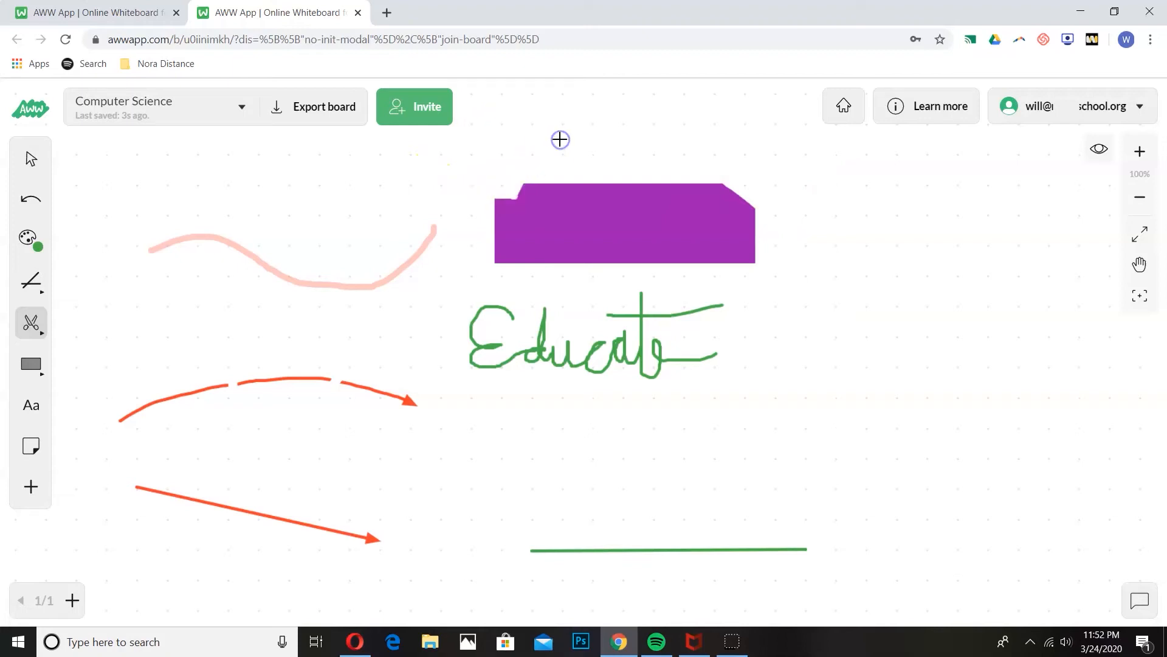
click(31, 323)
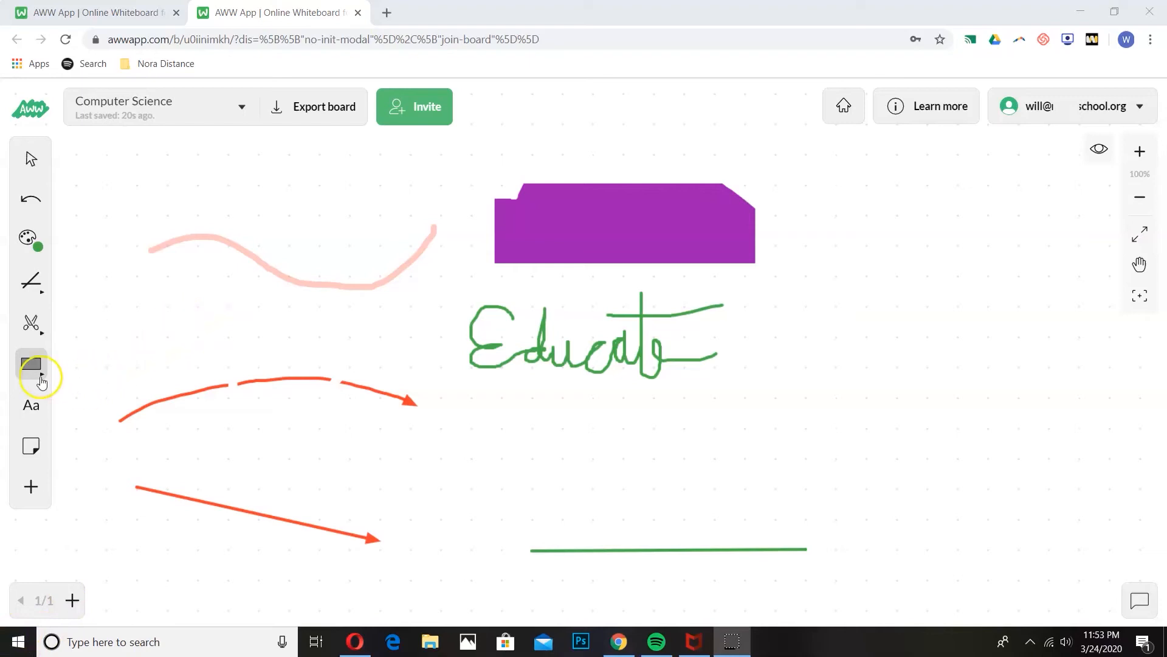
Step: Draw a green filled rectangle to the right of Educate
click(33, 374)
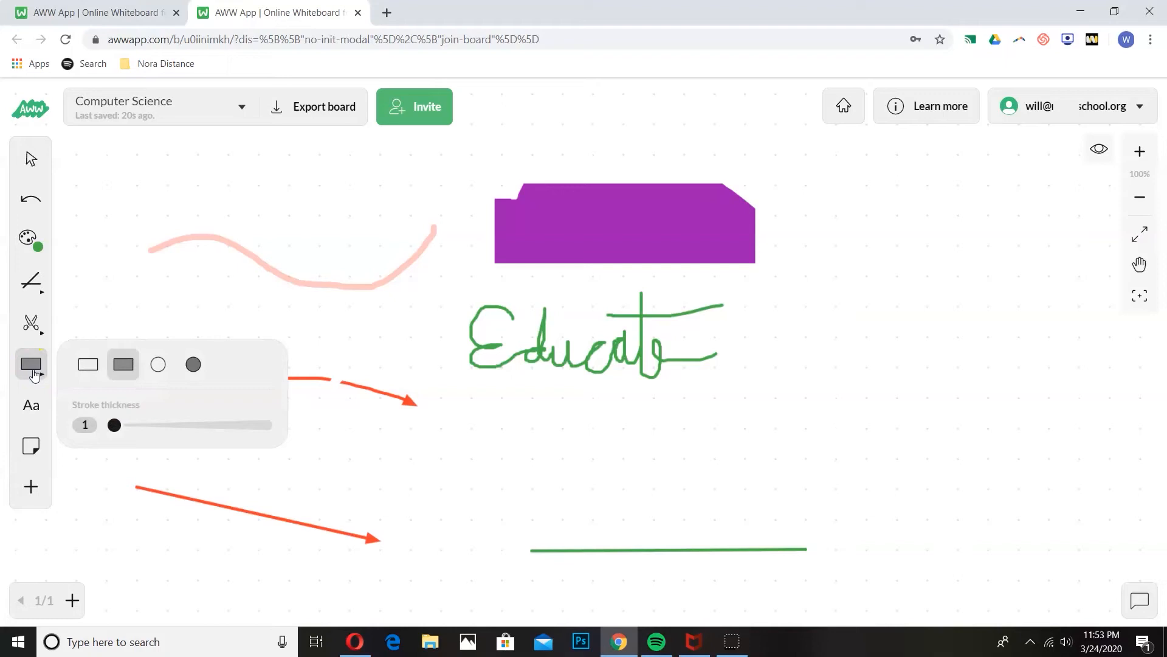
click(134, 369)
drag(819, 302, 1082, 417)
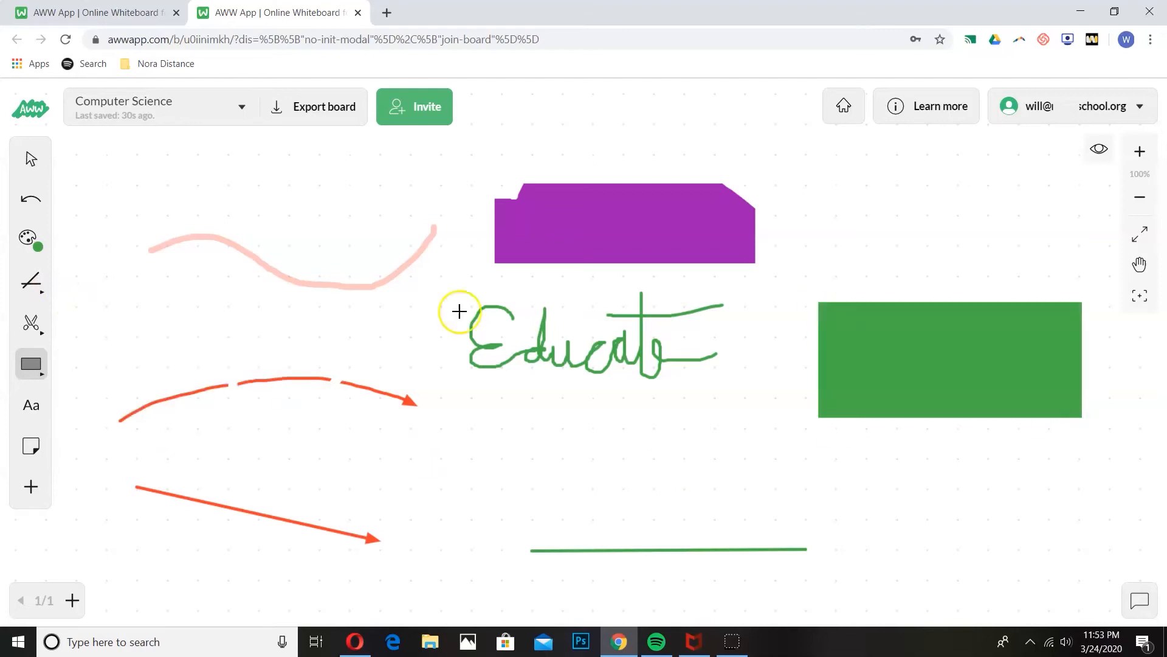
Step: Draw purple outlined ellipses at the lower right and around Educate
mouse_move(31, 364)
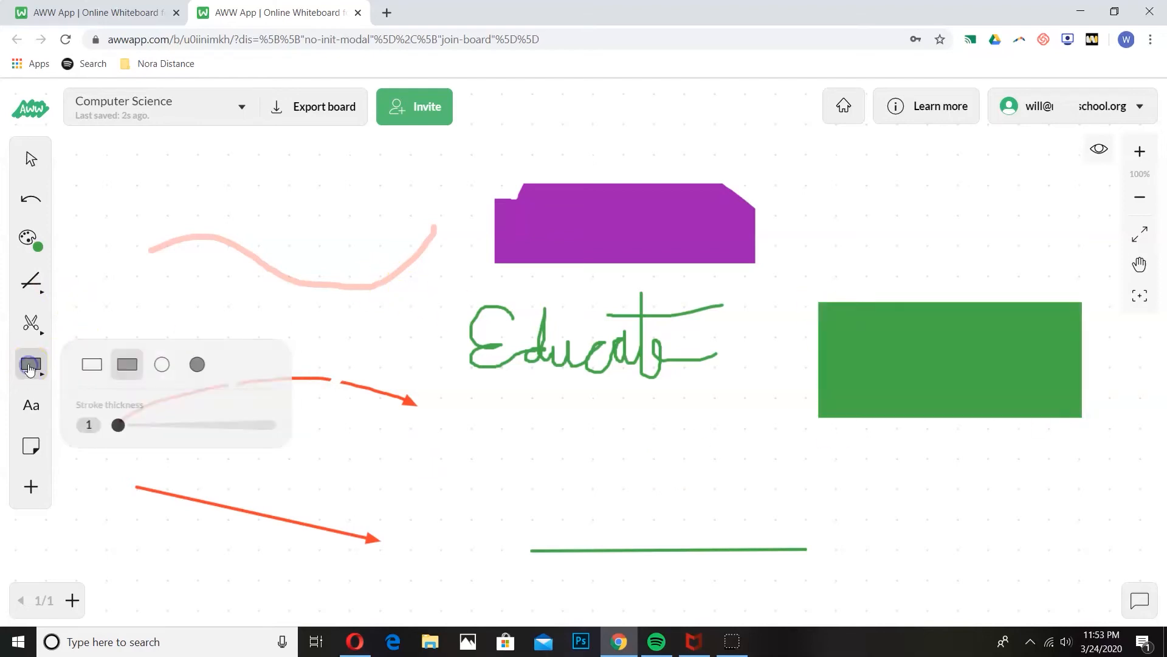
click(158, 368)
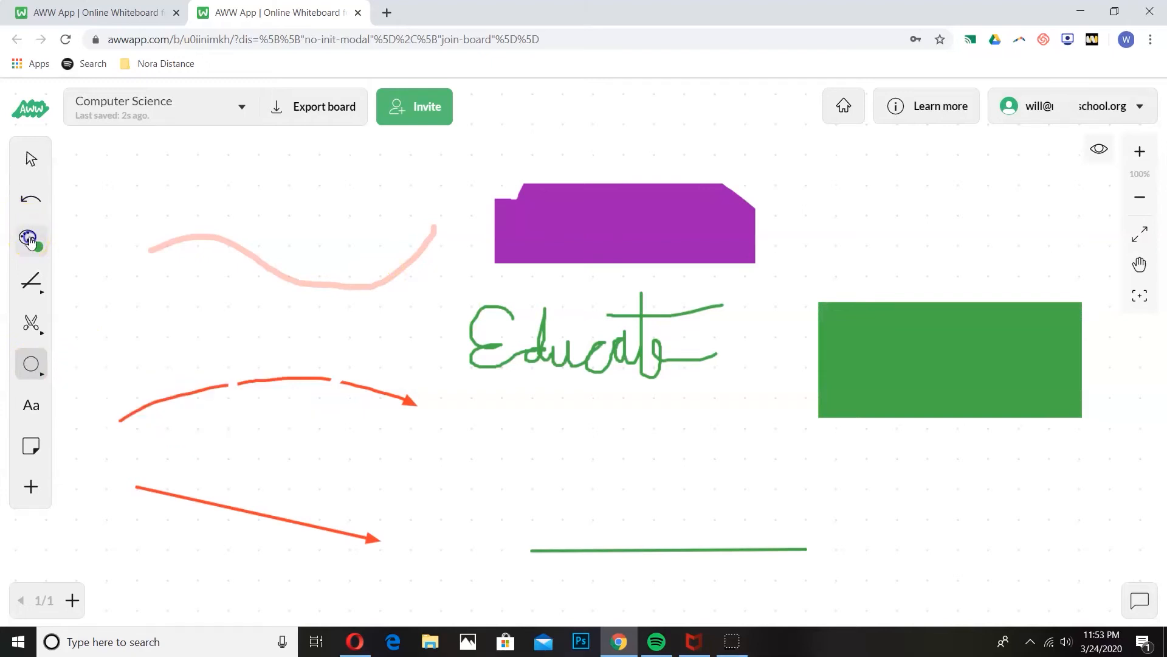
mouse_move(30, 239)
click(263, 239)
drag(884, 448, 884, 447)
drag(990, 512, 1011, 593)
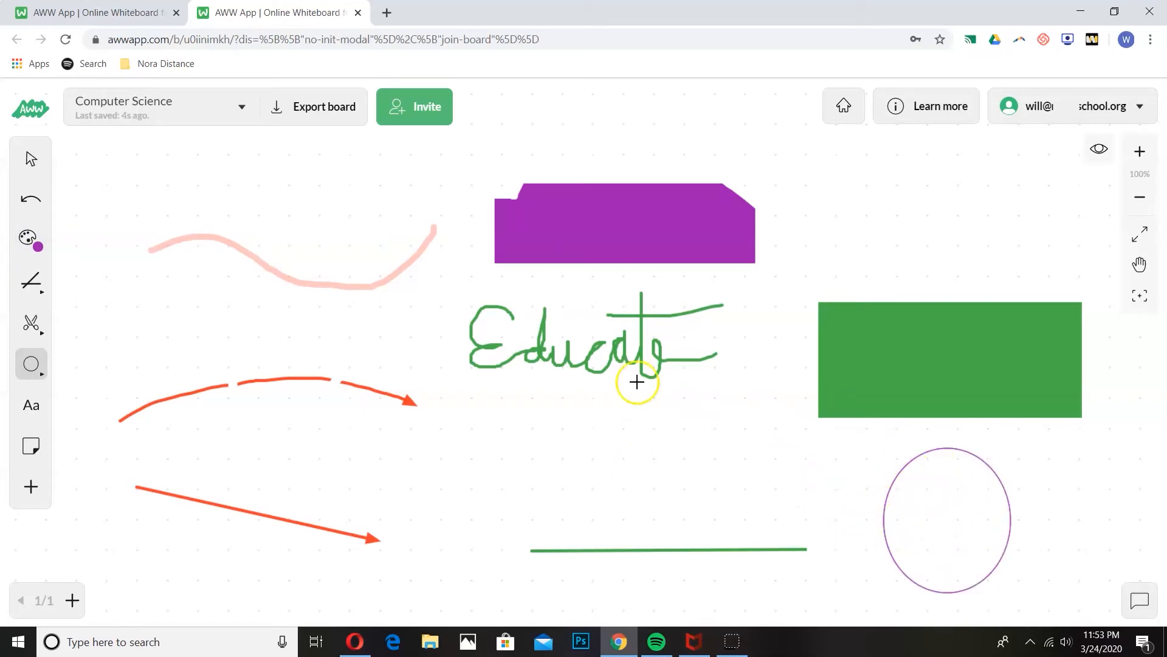
drag(422, 290, 765, 395)
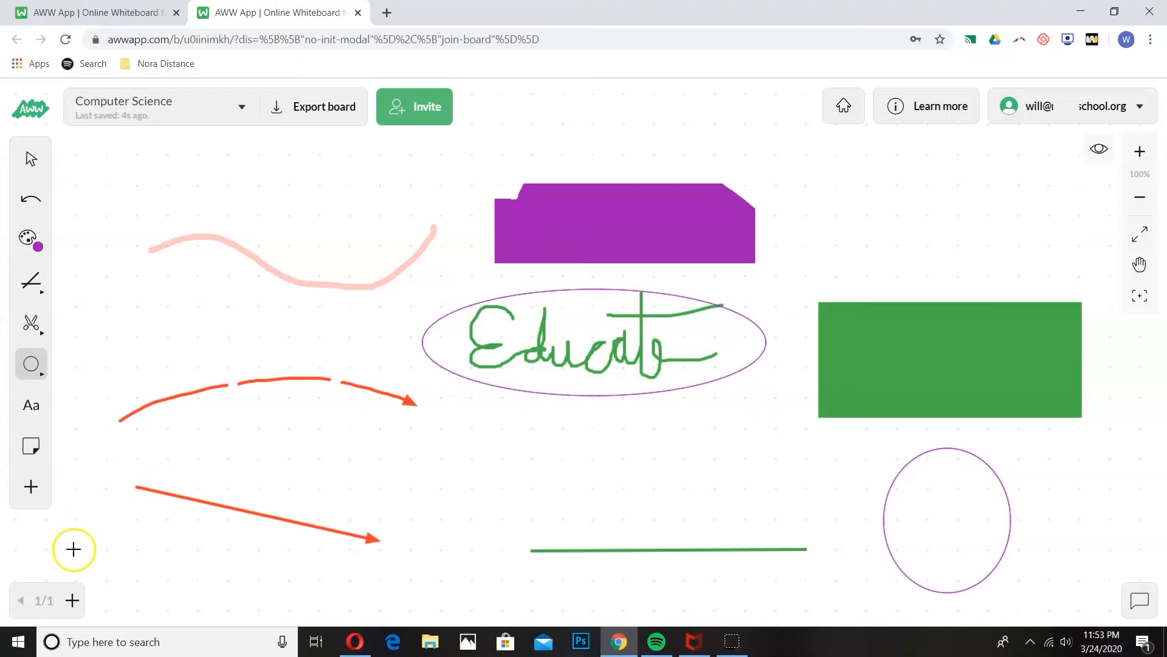
key(t)
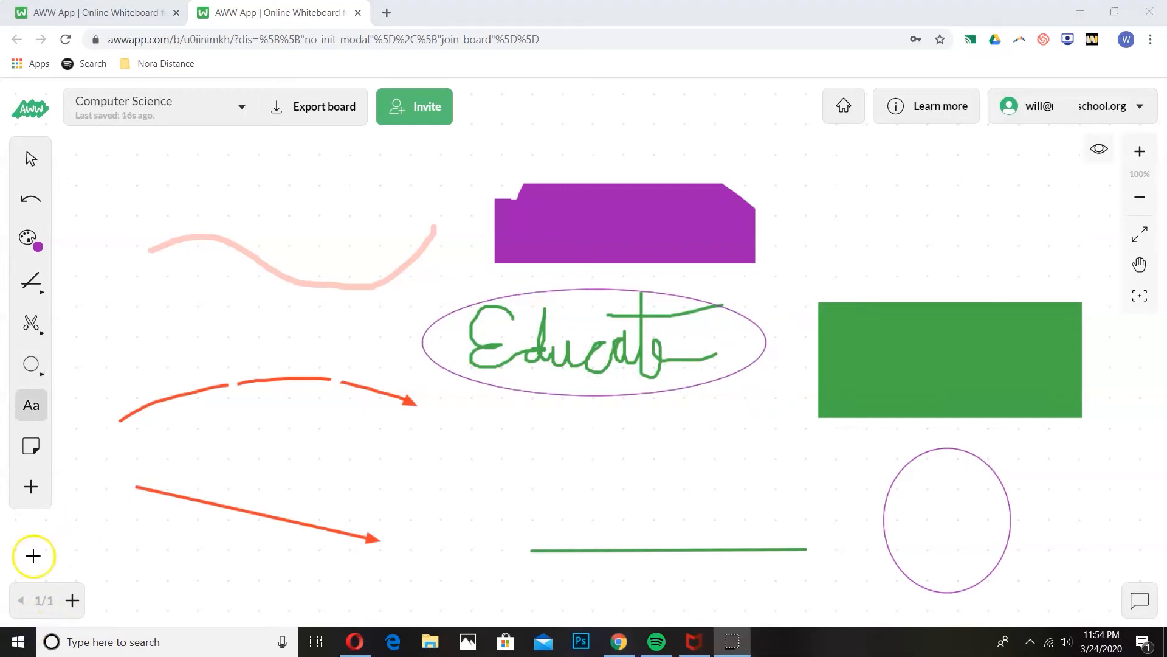
Step: Add green 'Assignments:' text at font size 22 below the pink curve
click(121, 294)
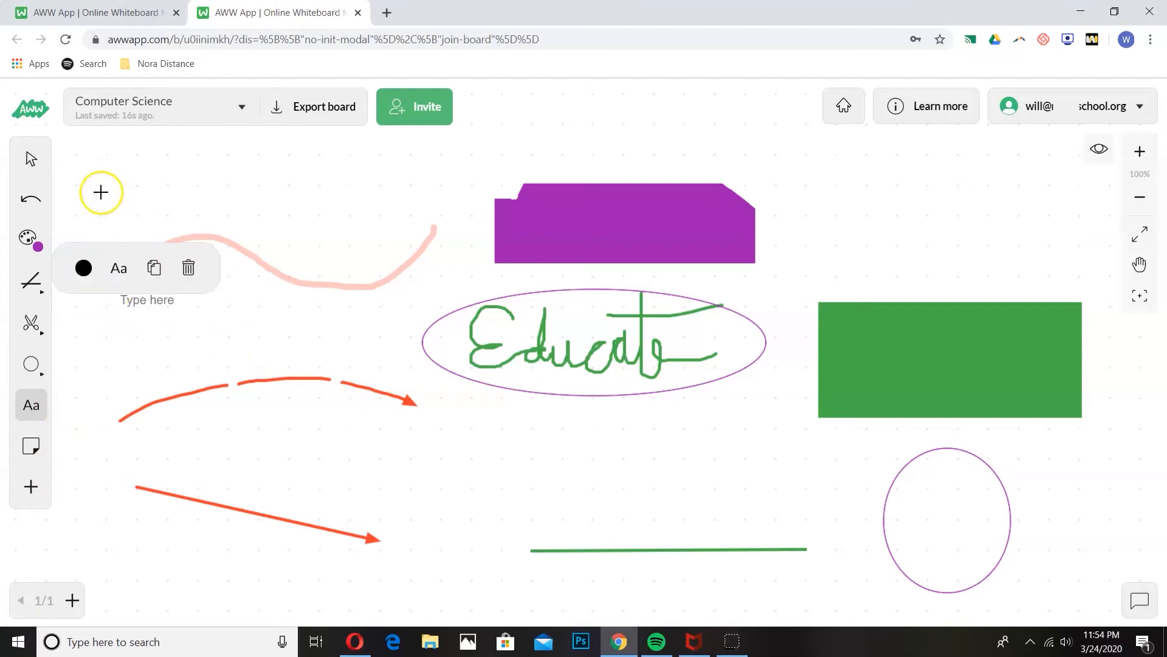
click(119, 266)
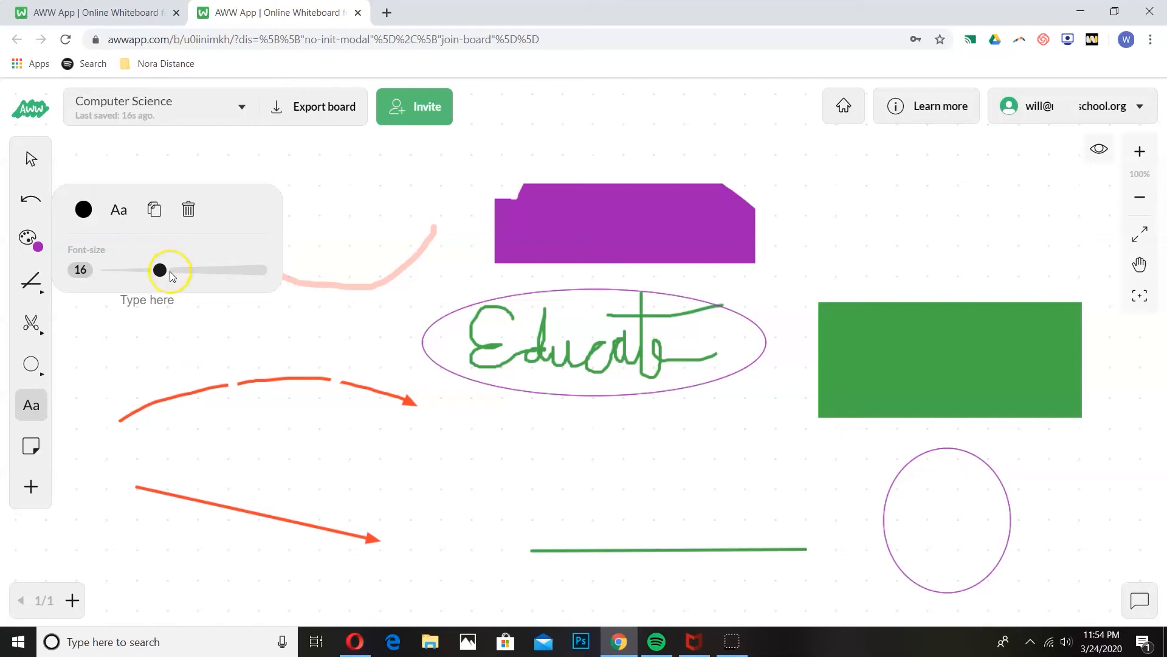
drag(161, 270, 184, 270)
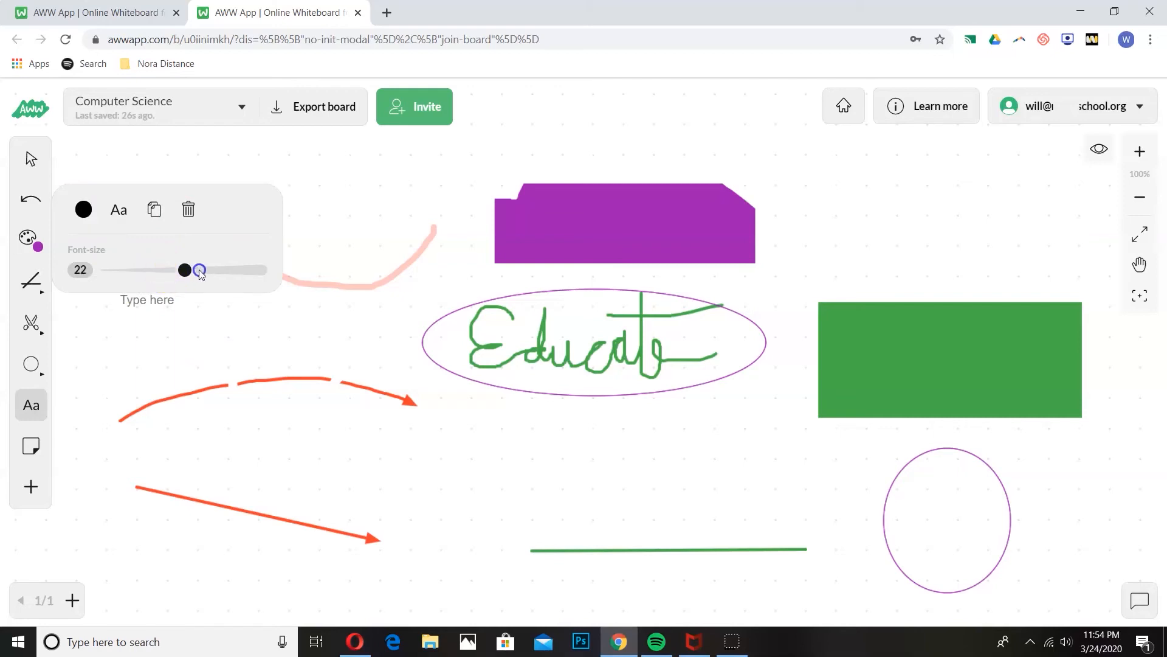
click(84, 209)
click(154, 205)
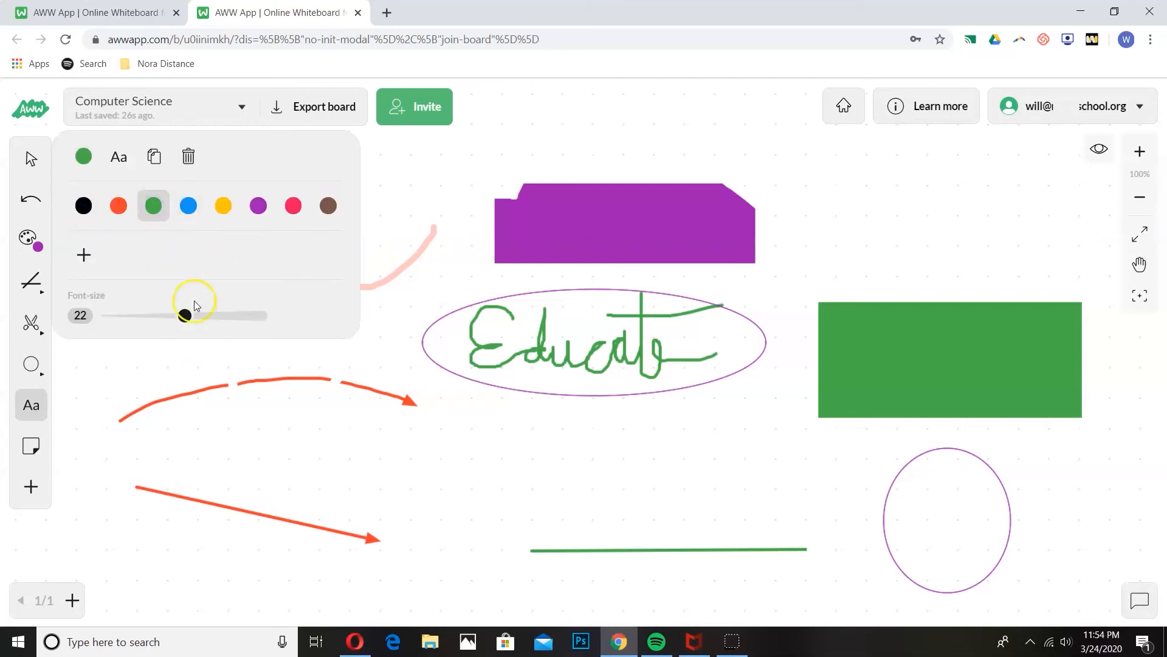
click(136, 374)
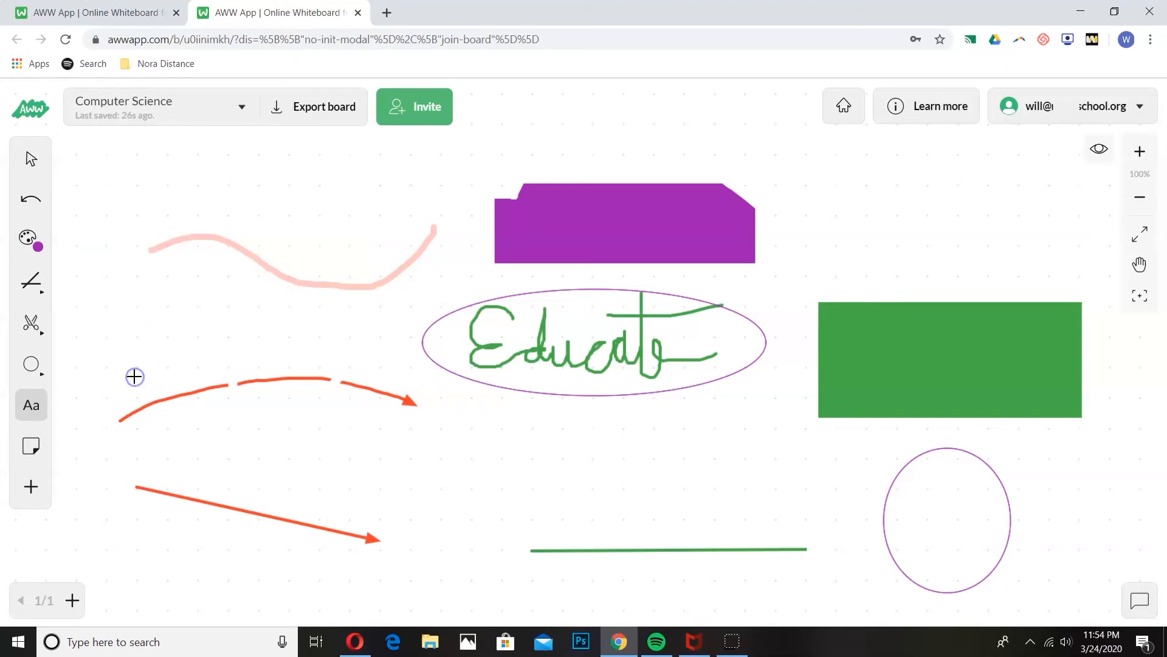
click(141, 312)
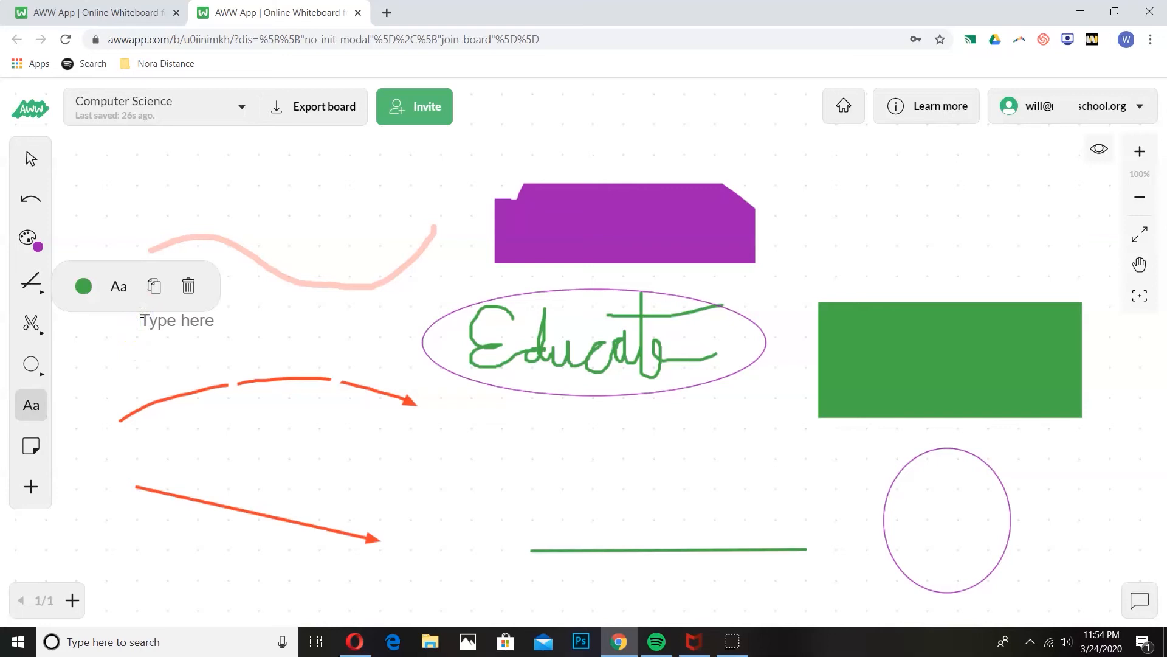
text(Assignments:)
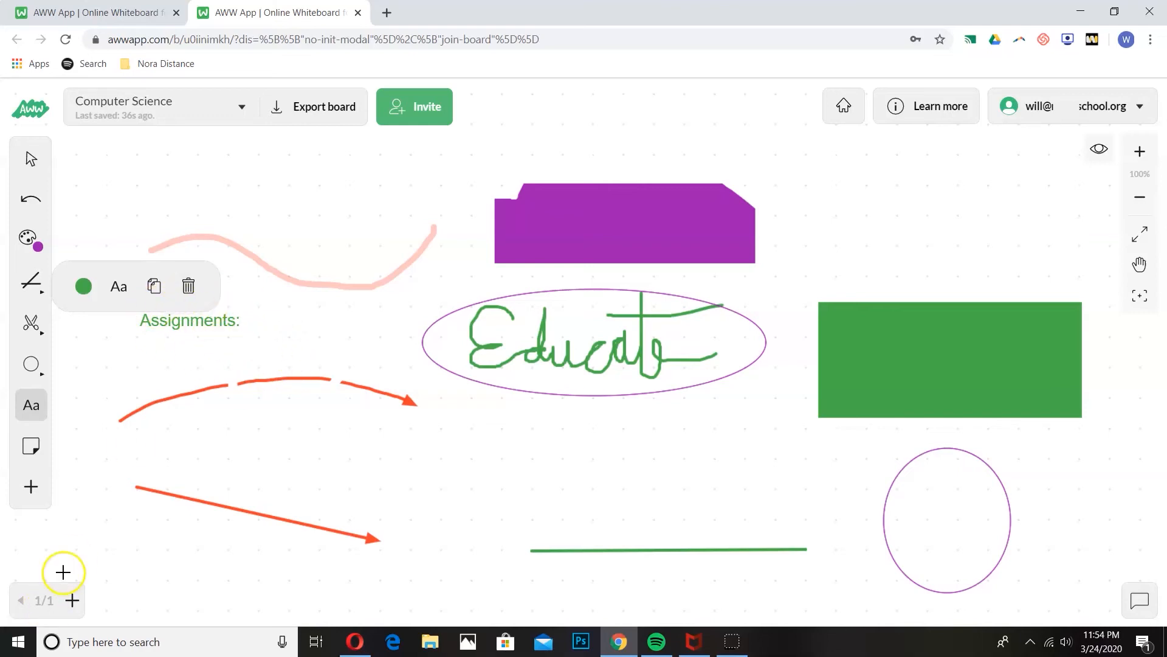
Step: Place a yellow sticky note at the top right over the green rectangle and write 'HW'
click(31, 448)
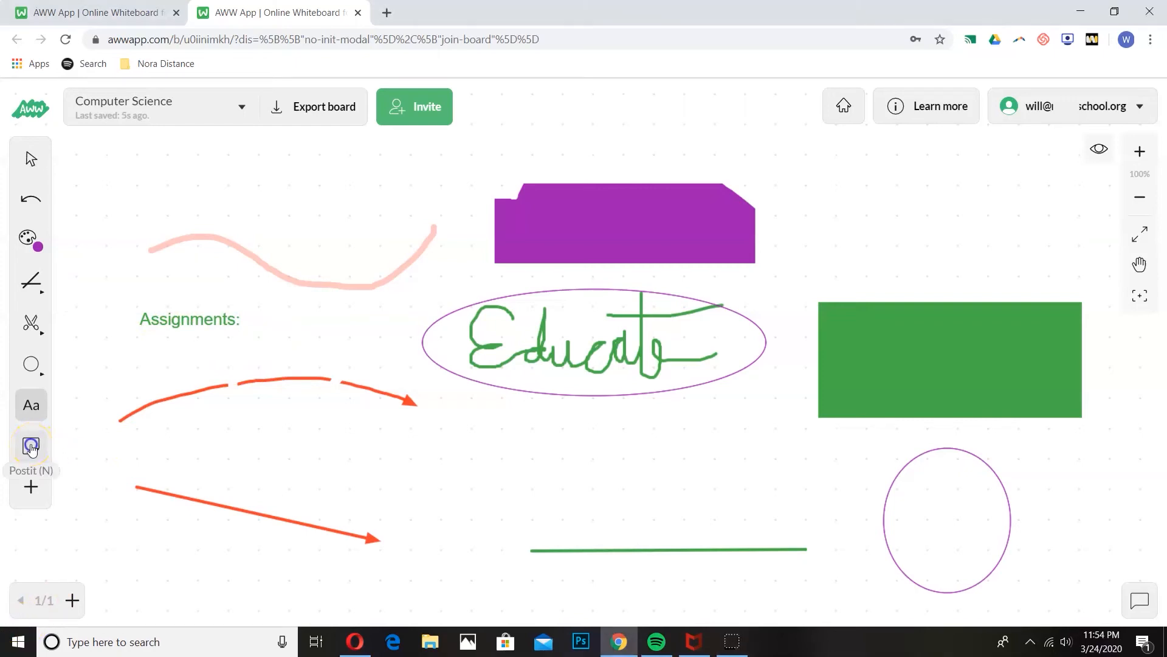
click(850, 144)
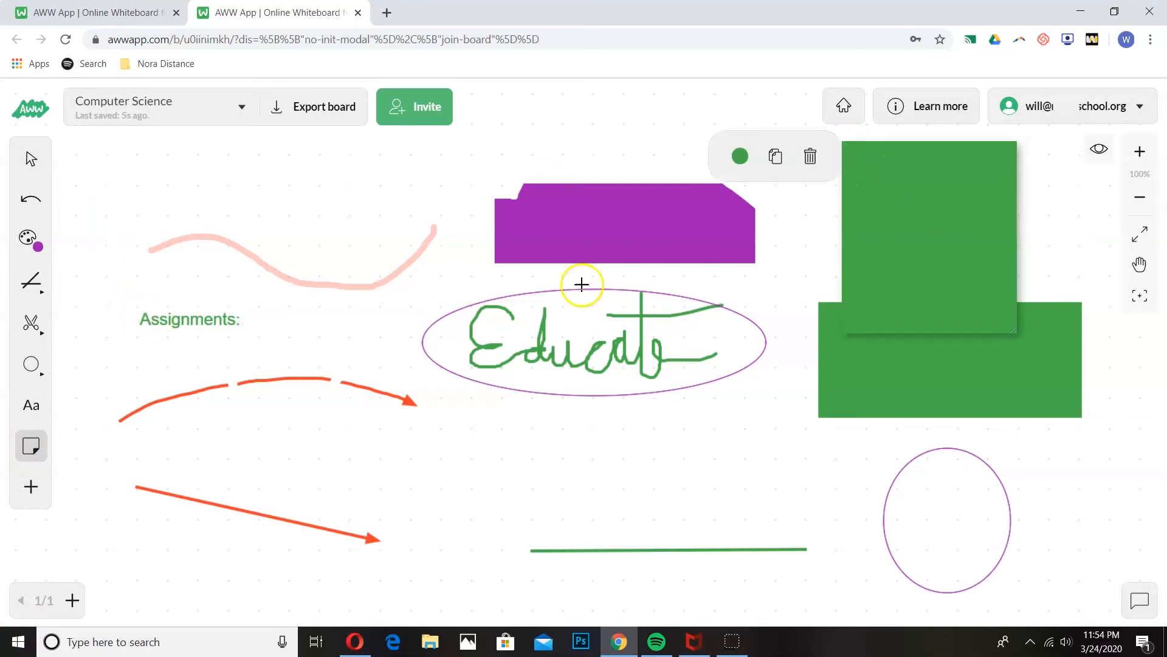
click(740, 156)
click(739, 206)
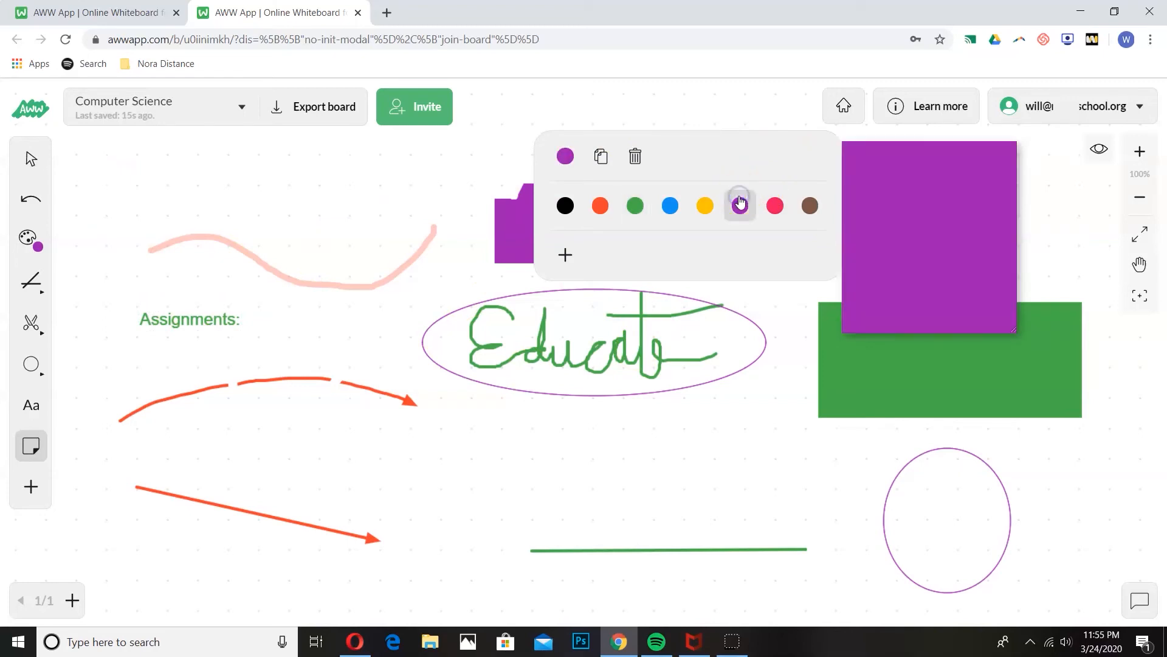
click(706, 205)
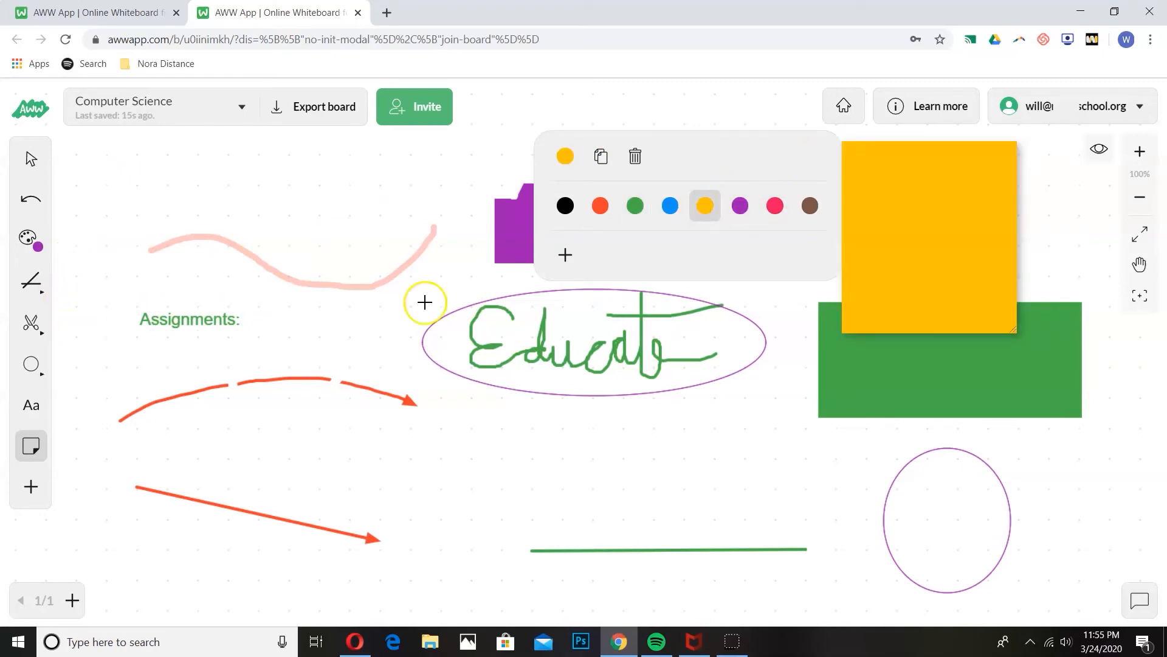
click(898, 174)
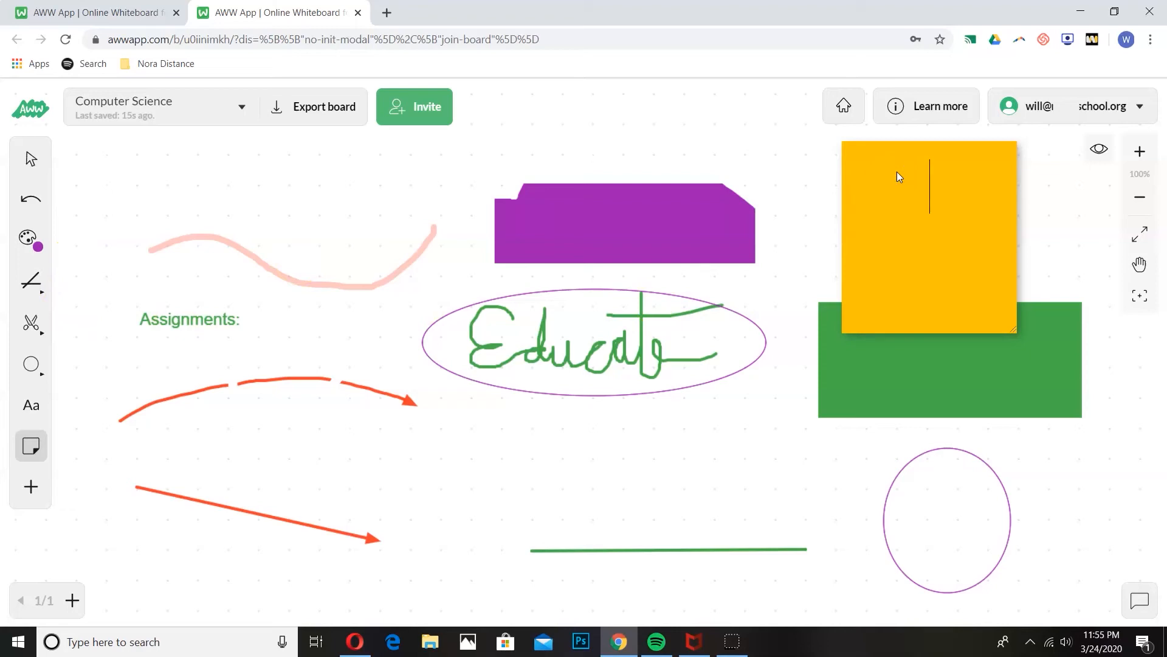
text(HW)
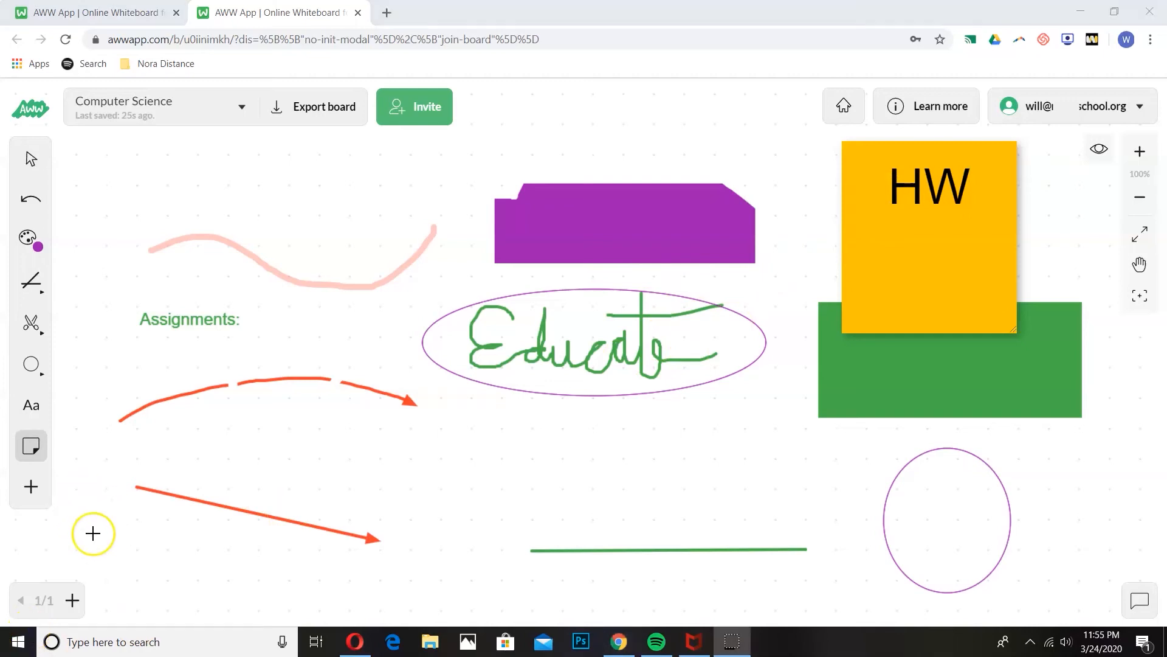
Step: Upload the Education-Remix-Logo-2 image and position it in the middle of the board
click(27, 489)
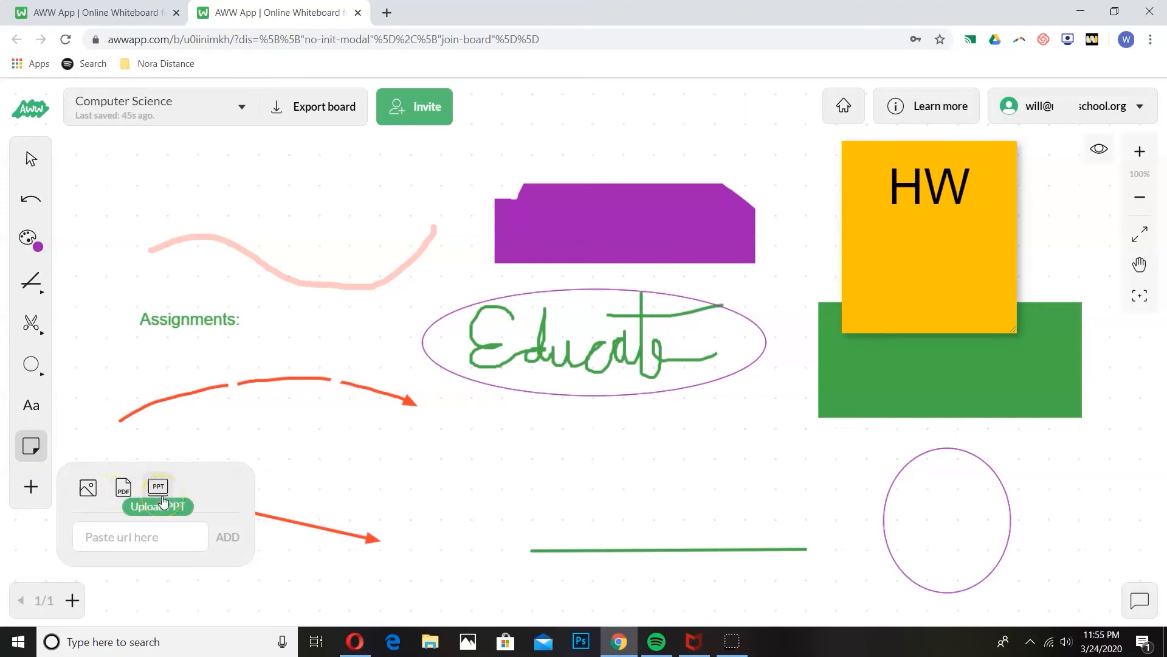
click(128, 544)
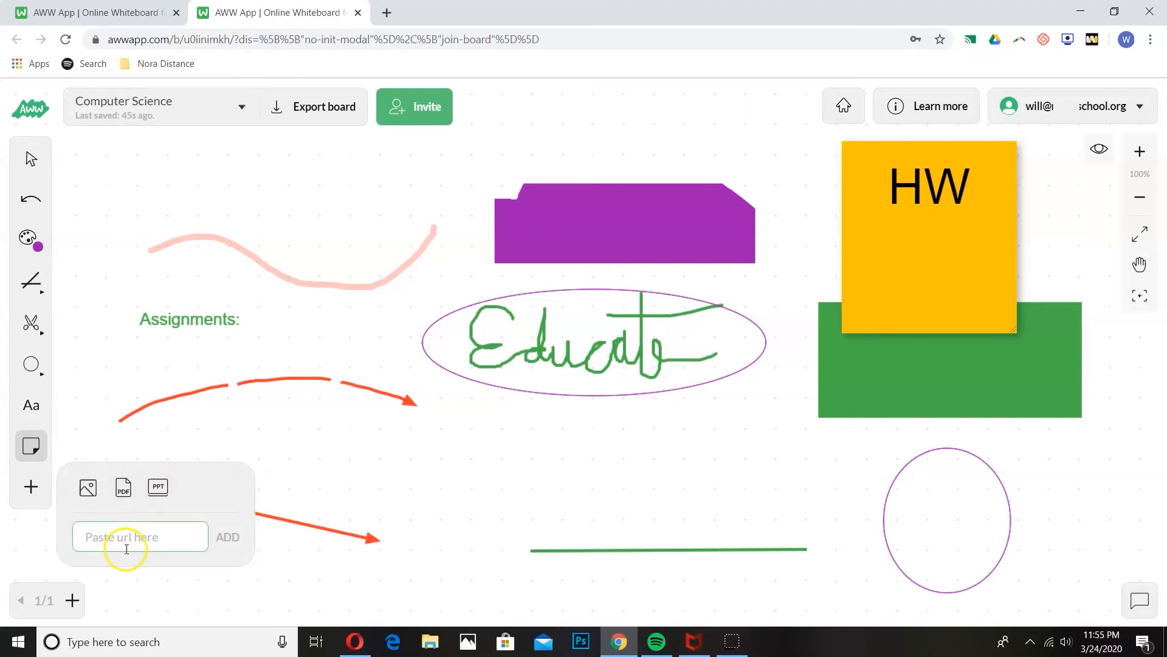
click(87, 491)
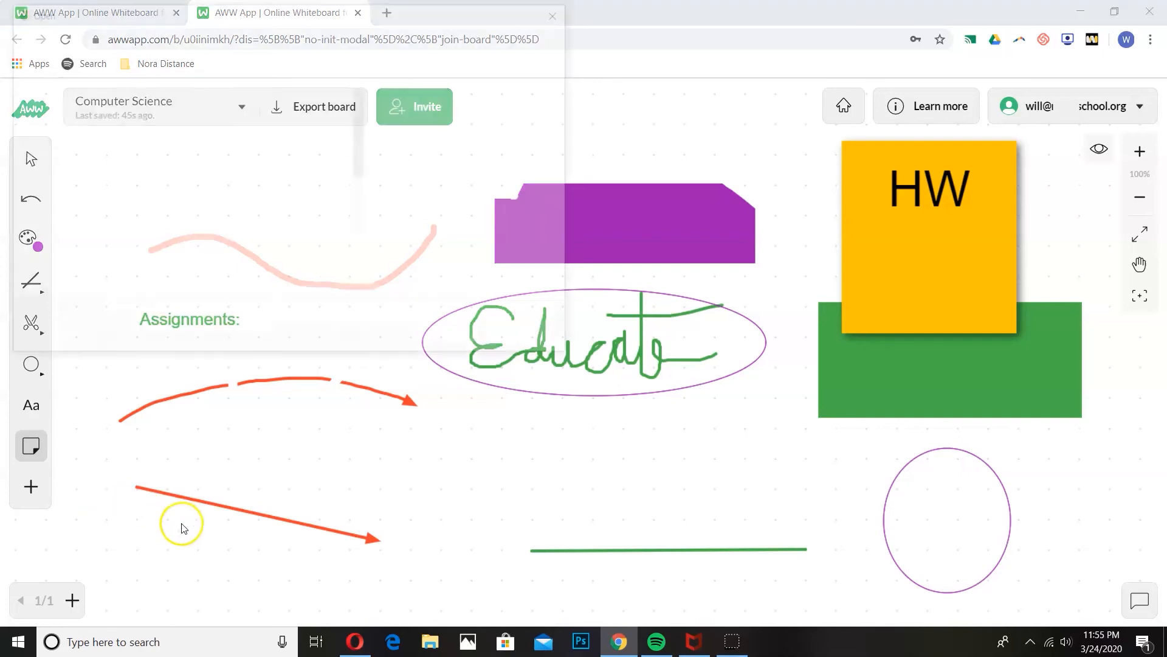
double_click(275, 171)
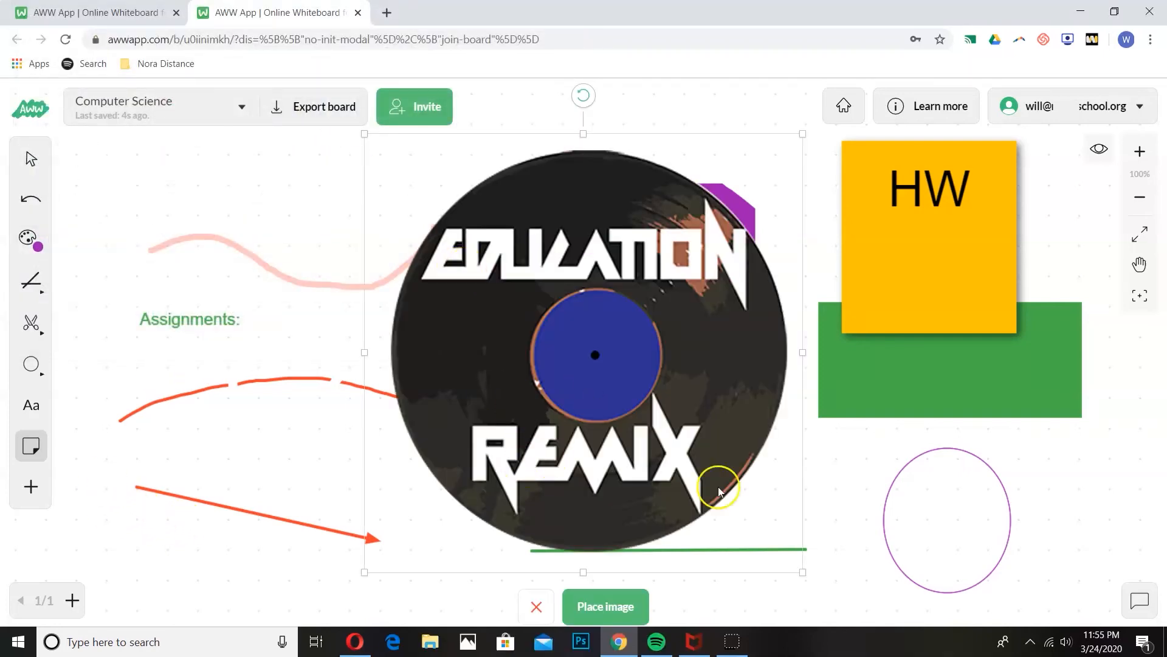
click(605, 607)
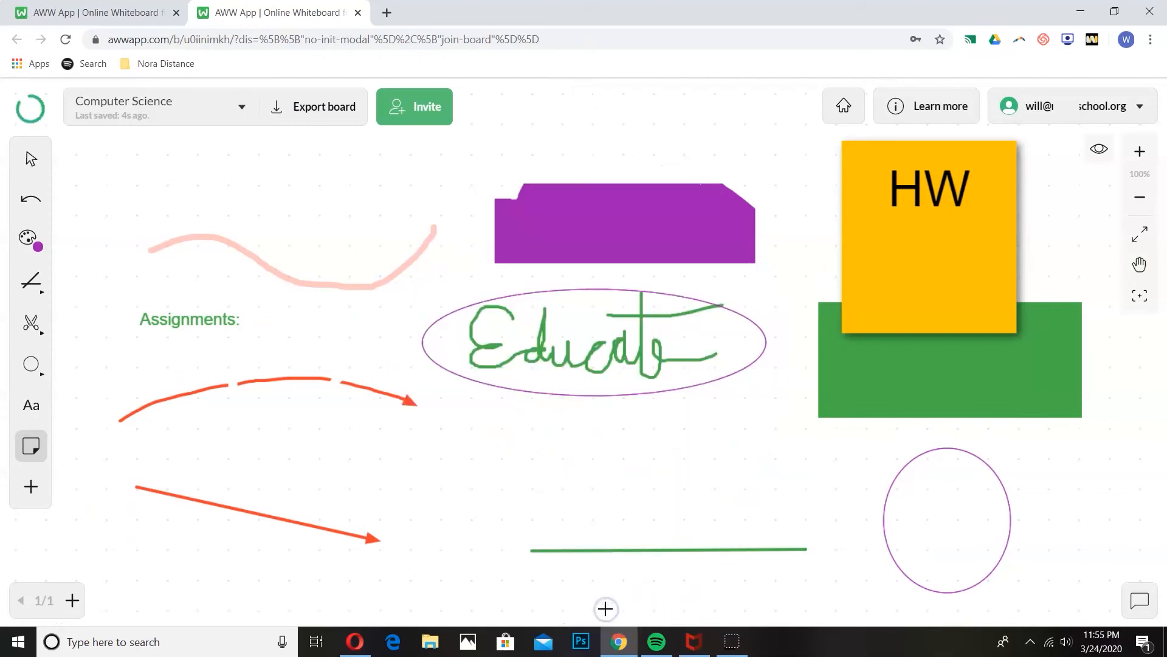
click(27, 170)
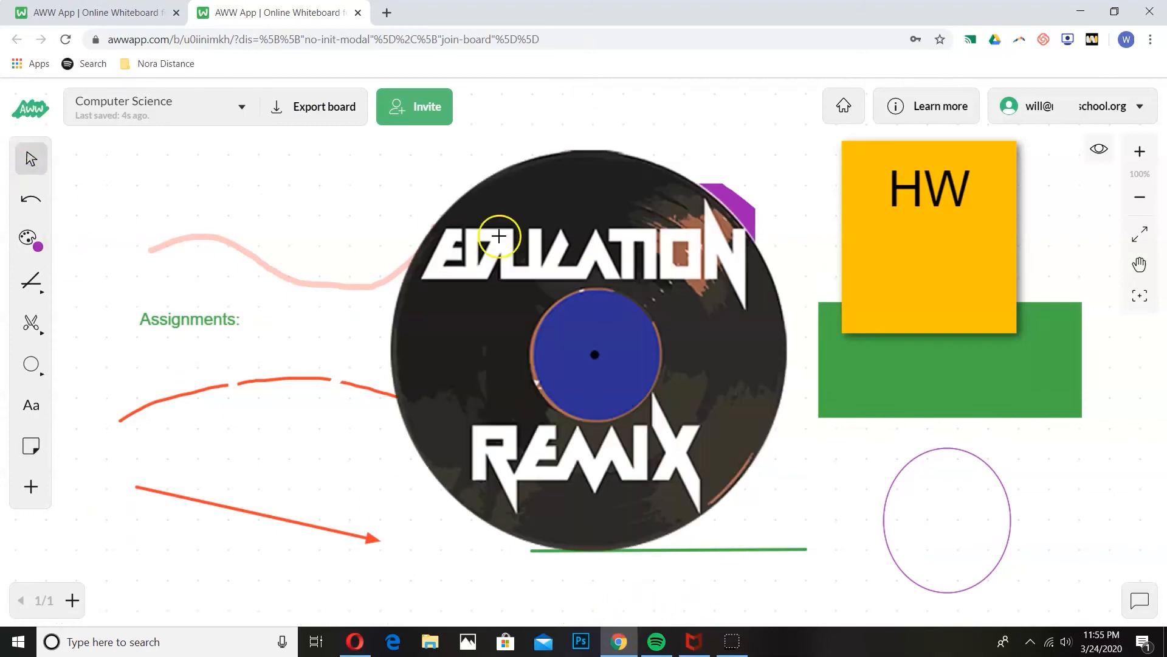
mouse_move(582, 248)
mouse_down()
mouse_move(293, 226)
mouse_move(508, 266)
mouse_move(683, 240)
mouse_move(586, 234)
mouse_up()
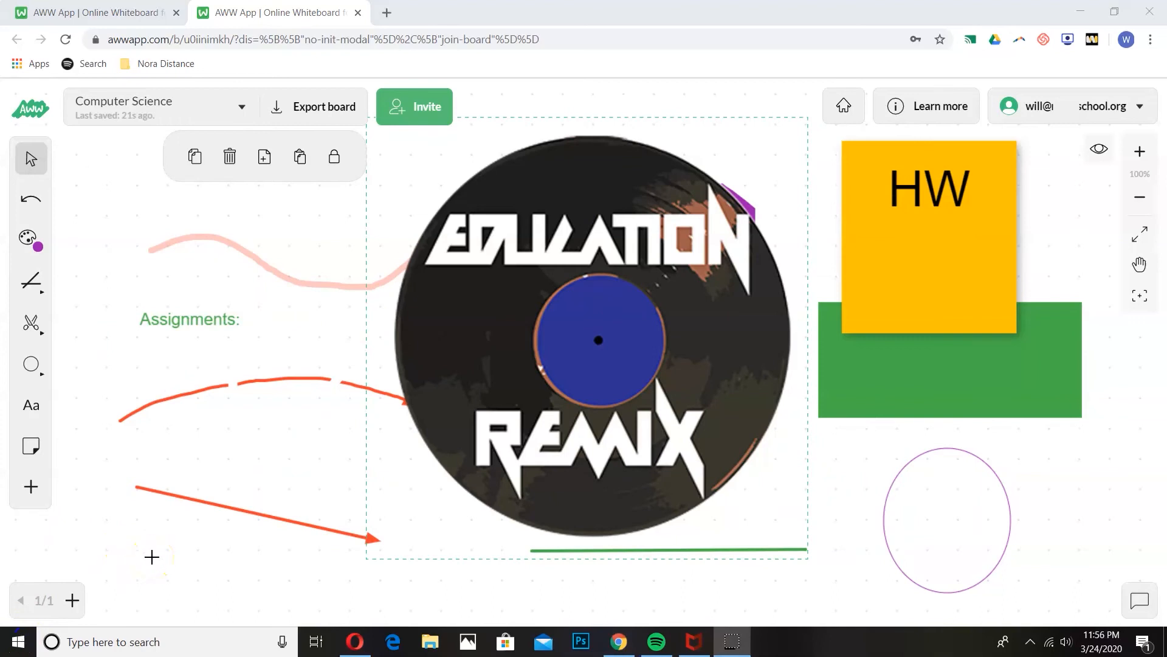
Step: Add page 2, glance back at page 1, then return to the blank page 2
click(71, 600)
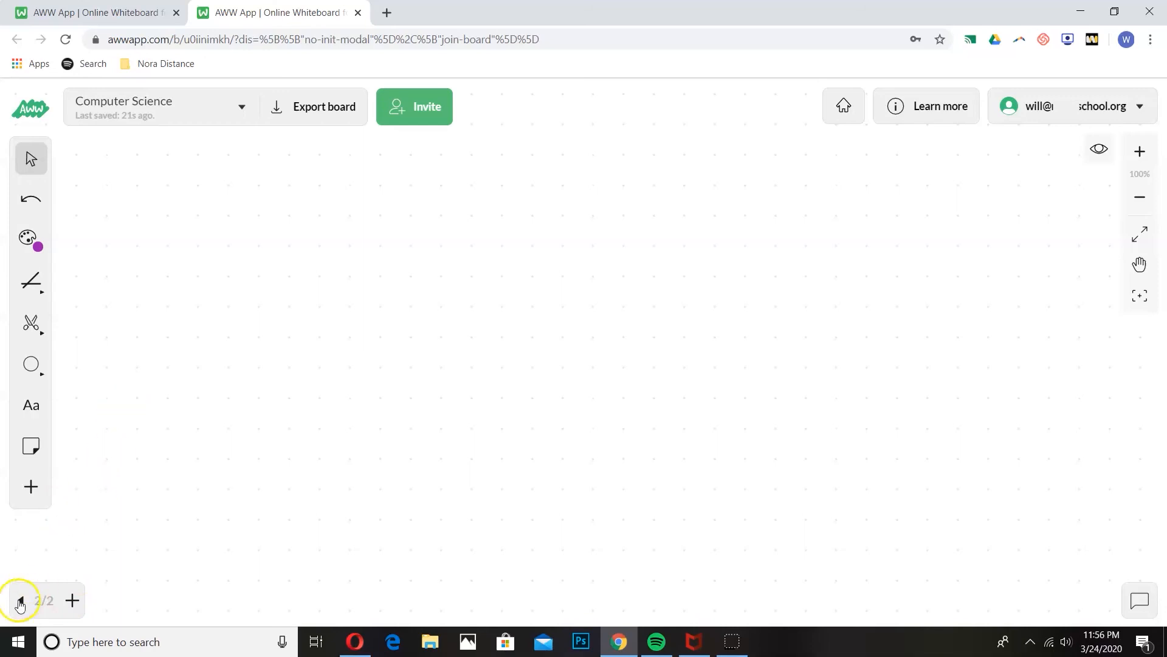
click(20, 600)
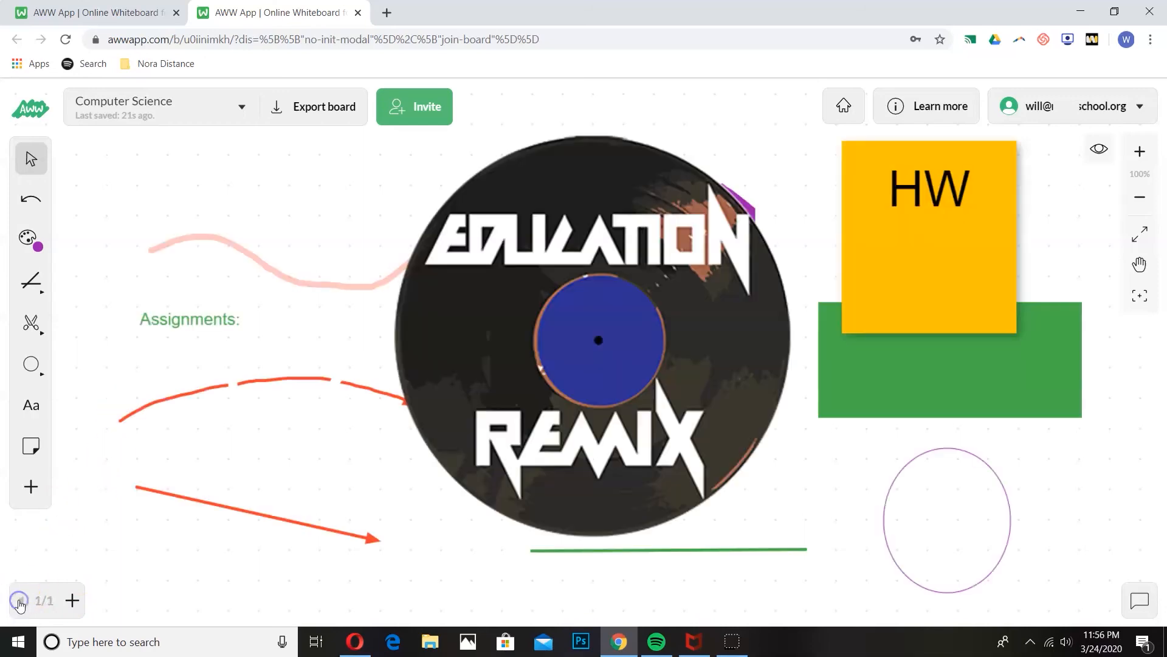
click(72, 599)
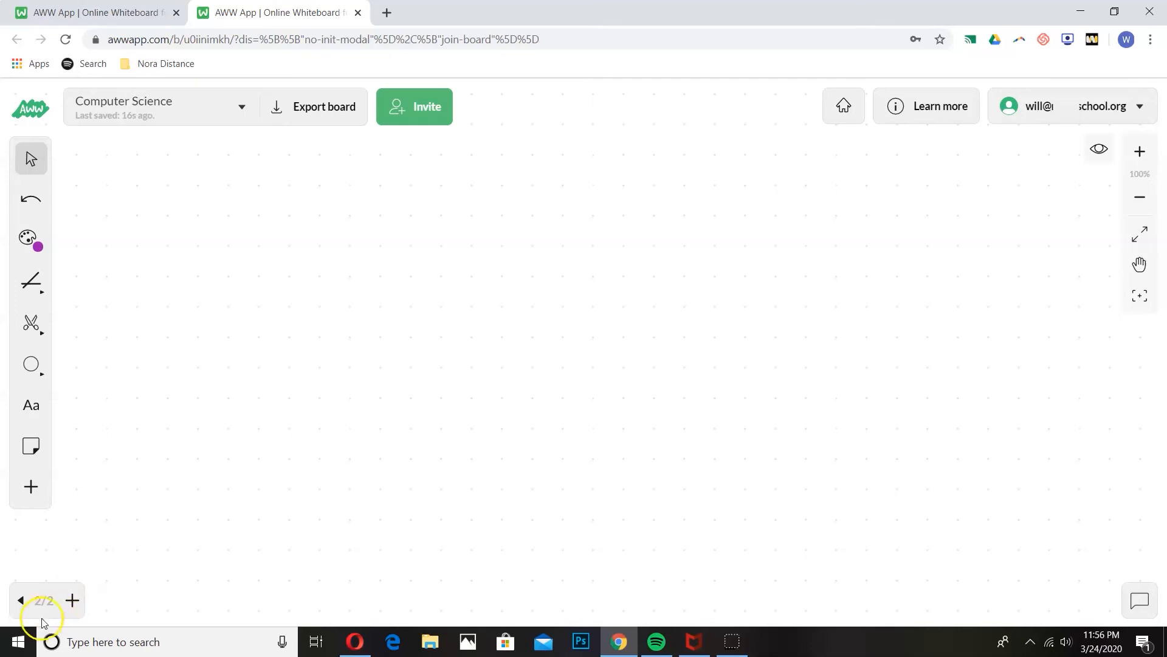
key(super+shift+s)
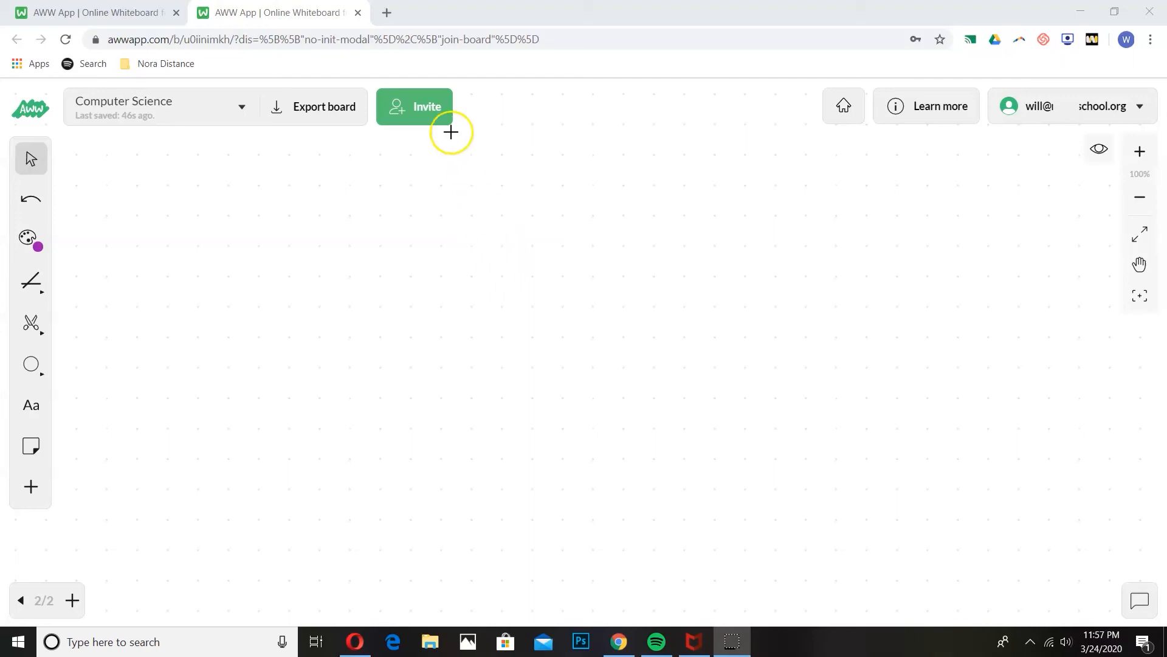
click(423, 114)
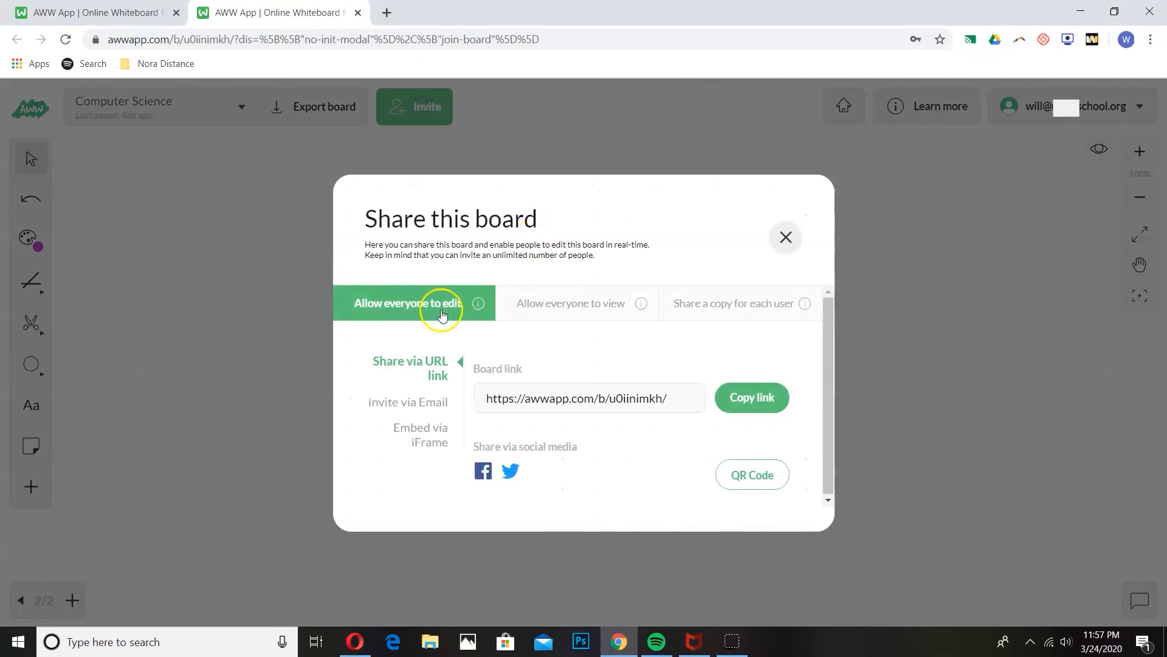
drag(685, 397, 484, 398)
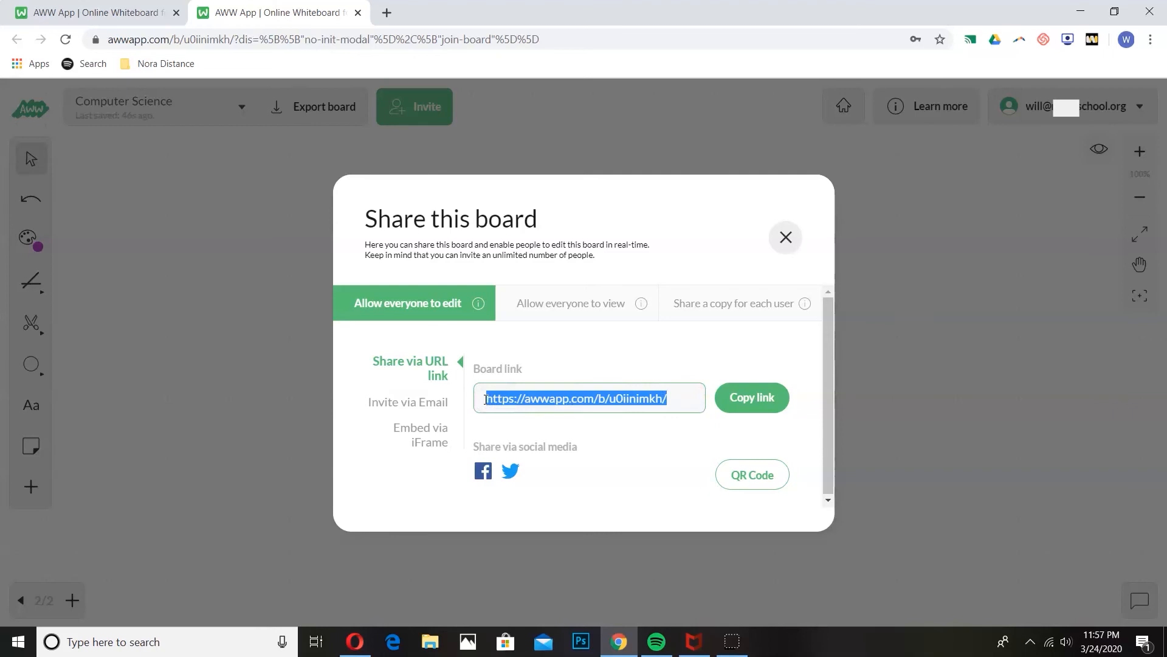
click(424, 404)
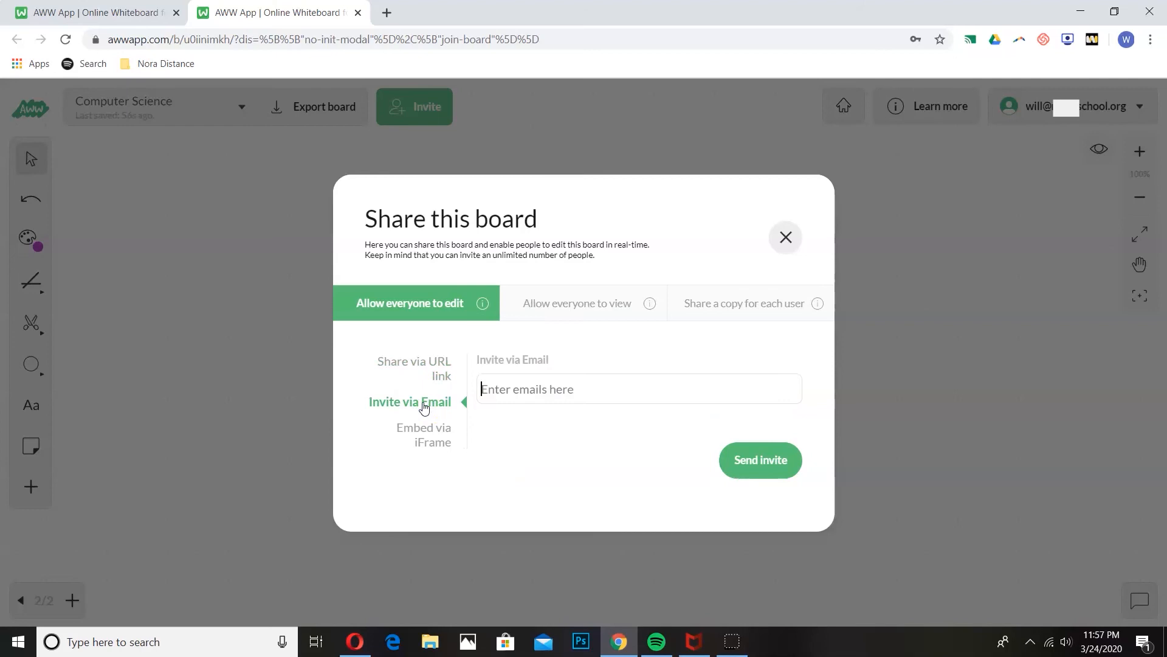
click(672, 382)
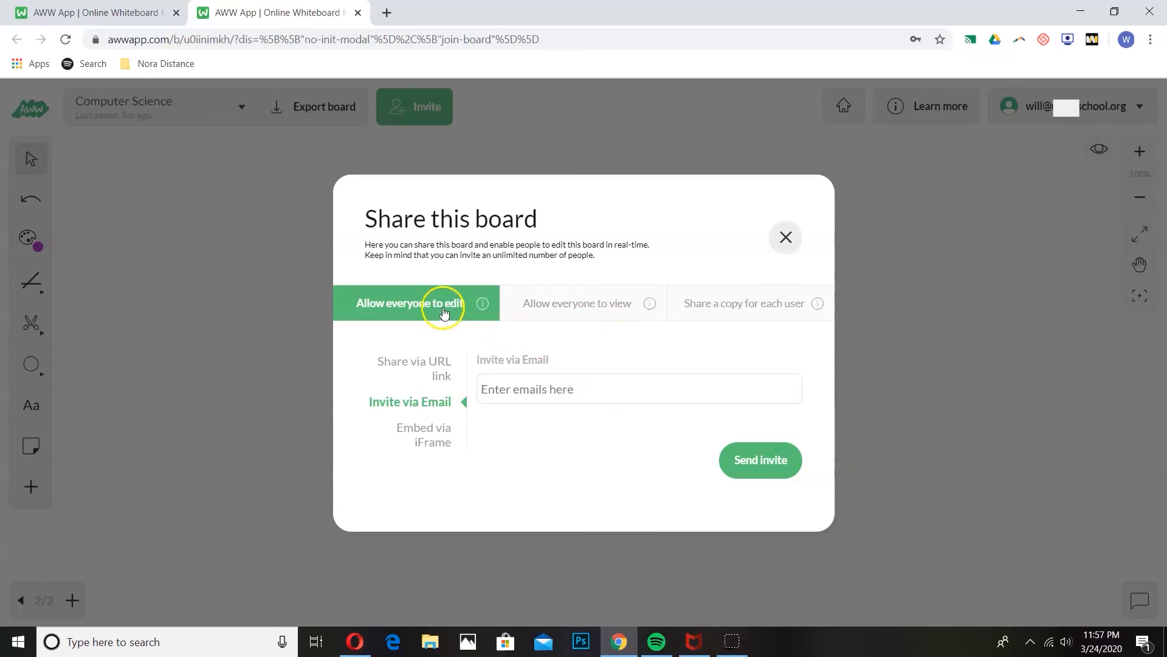
click(584, 308)
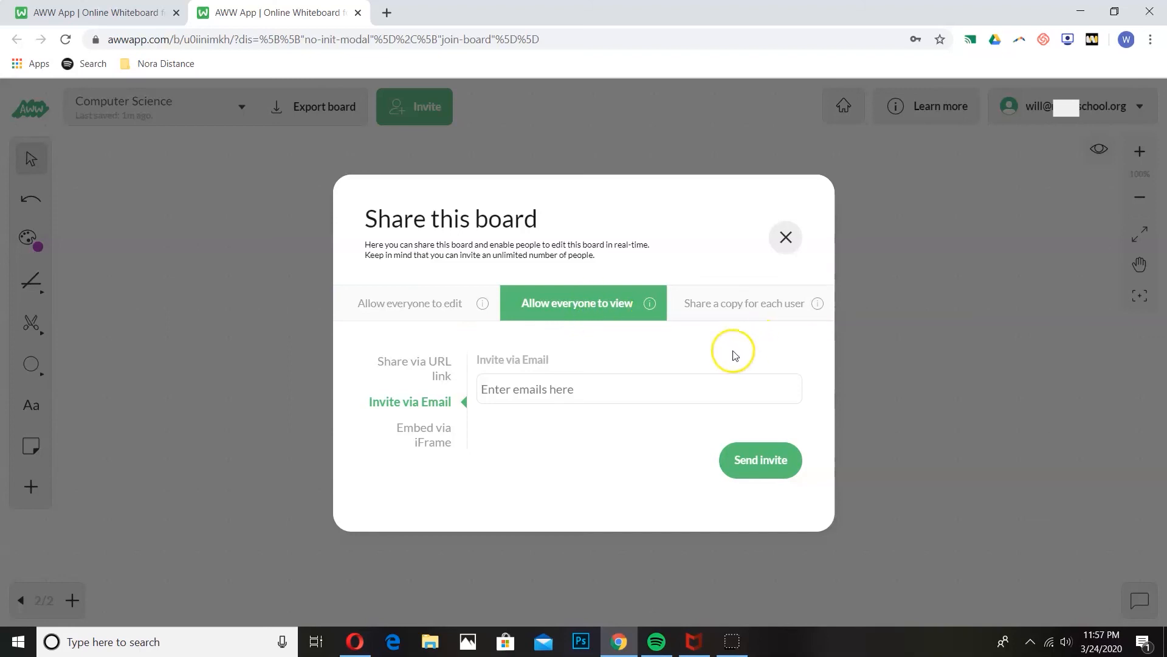
click(750, 310)
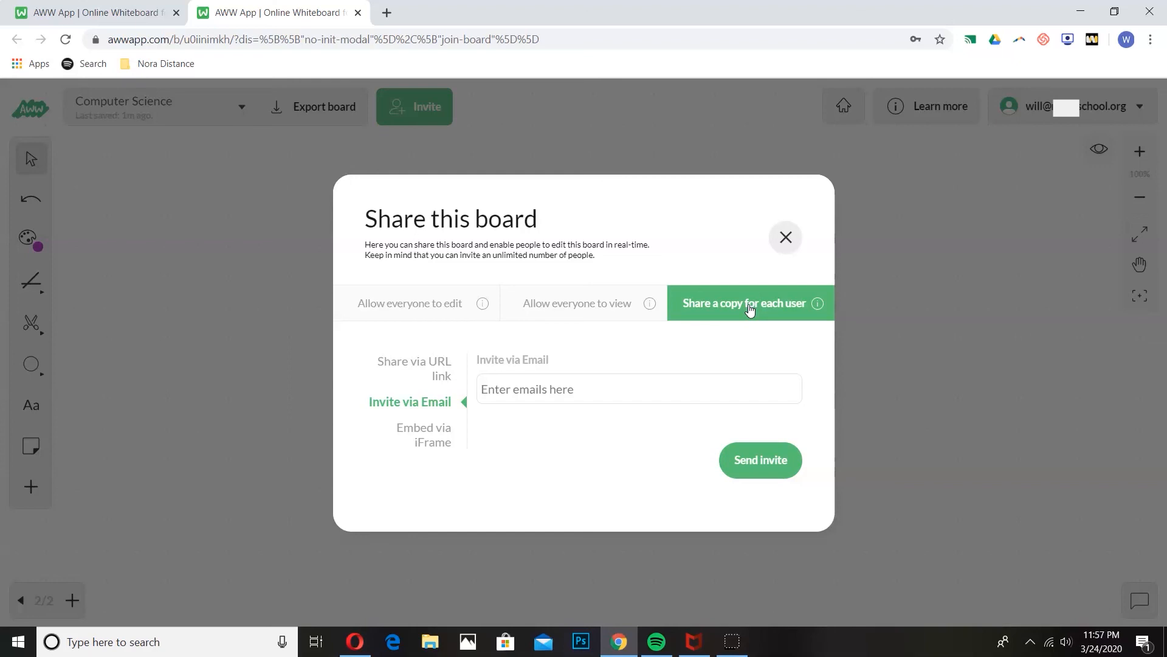
click(786, 237)
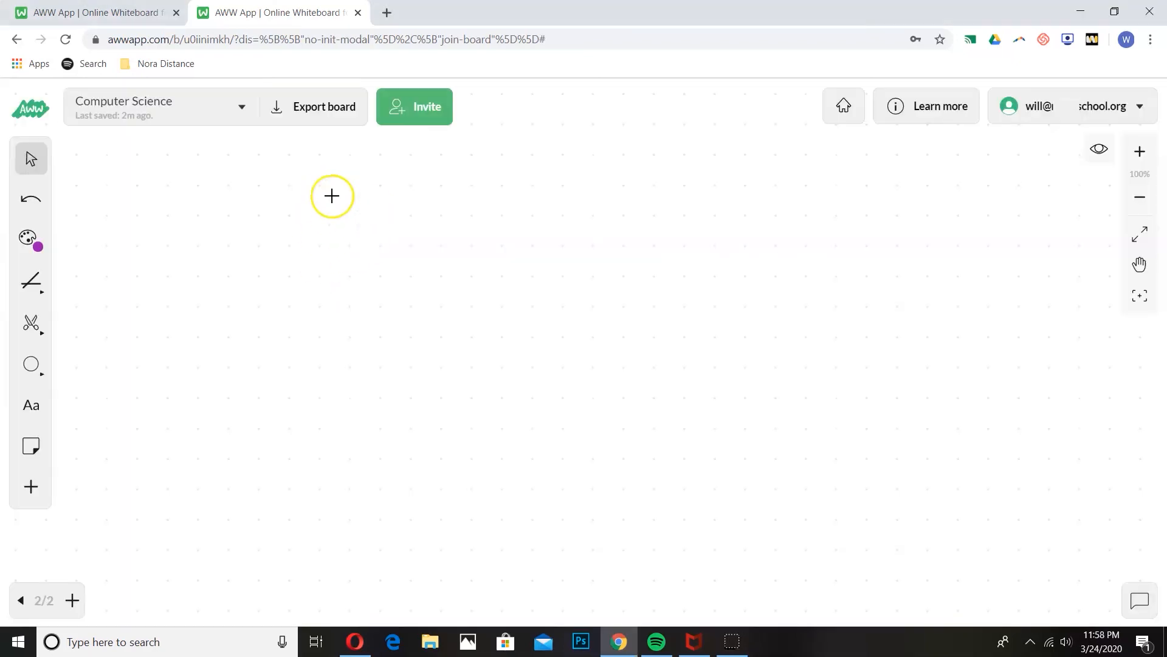
Step: Show the board's Export as PDF and Export as an image options
click(326, 116)
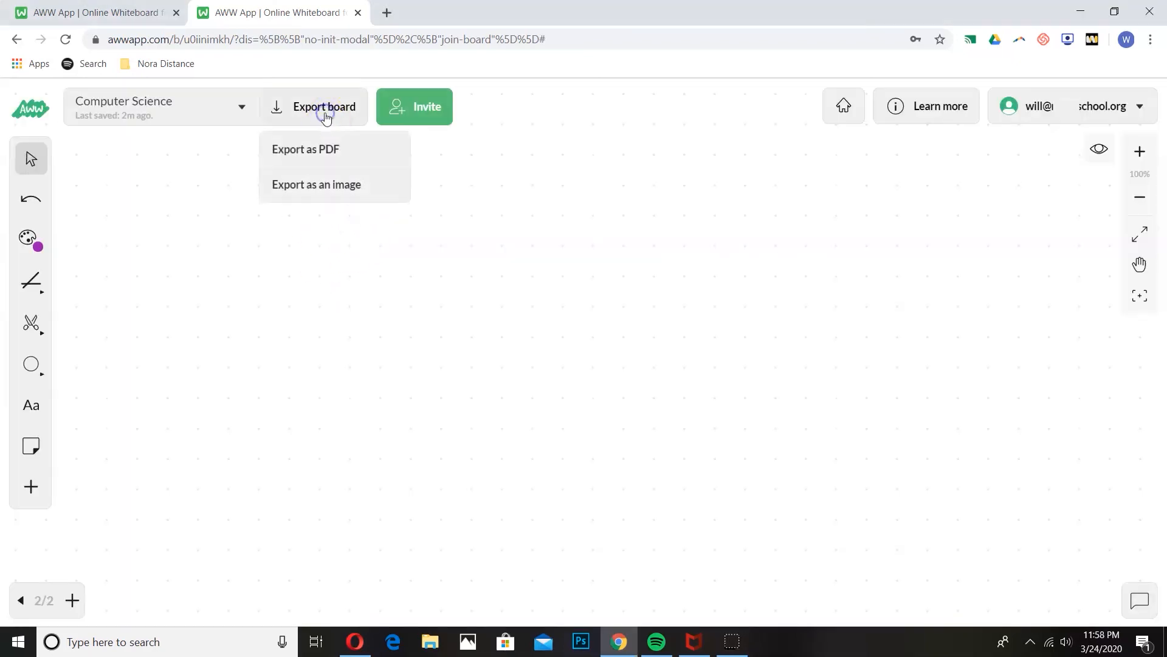